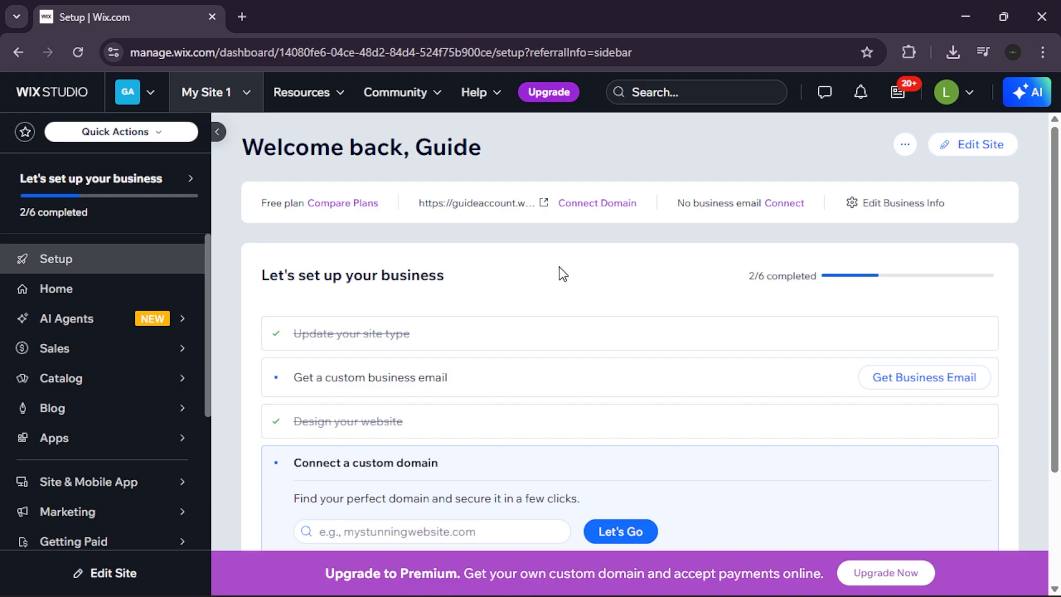
Step: Create a new site and choose to start it from a template
{"action": "left_click", "coordinate": [243, 99]}
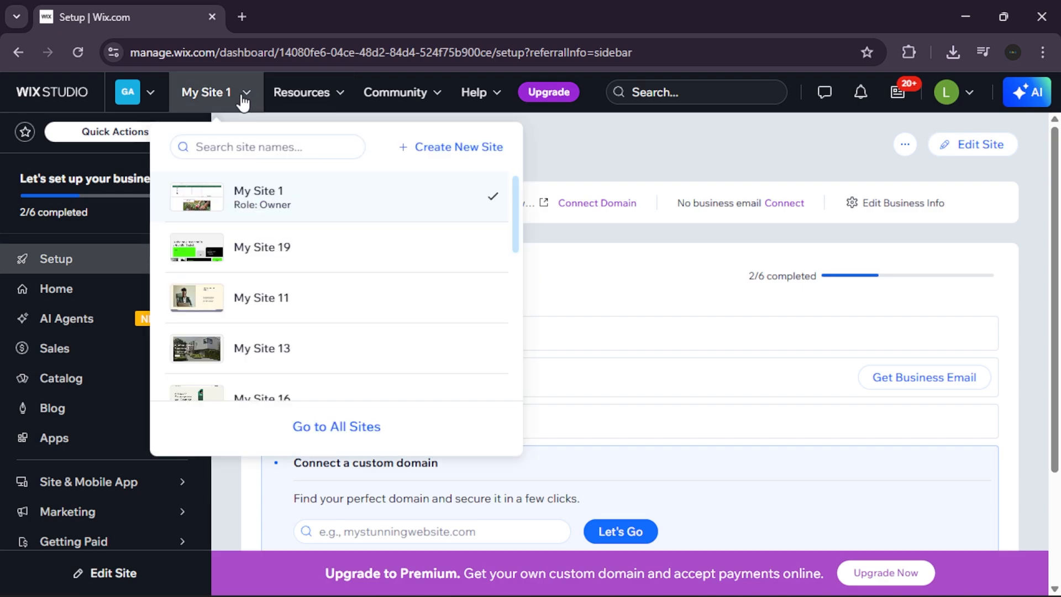
{"action": "left_click", "coordinate": [469, 158]}
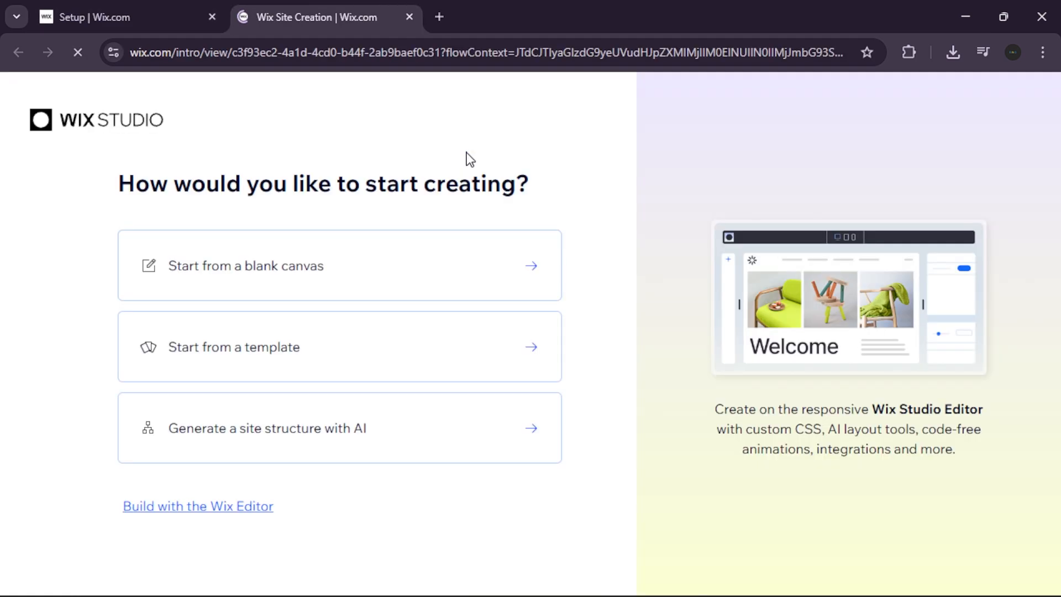
{"action": "left_click", "coordinate": [415, 344]}
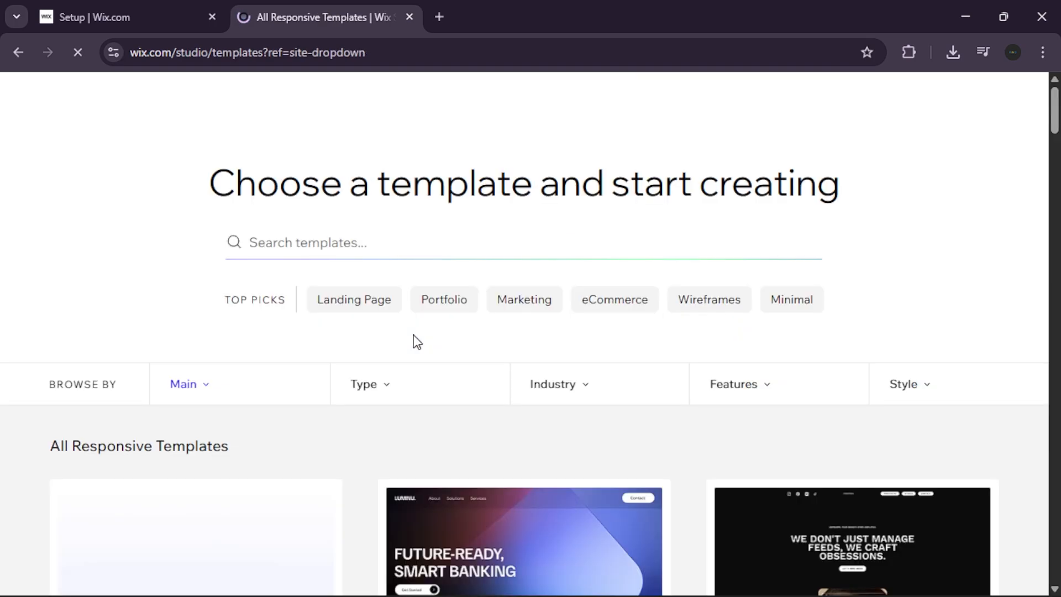
Step: Search the template gallery for "clothing"
{"action": "left_click", "coordinate": [369, 251]}
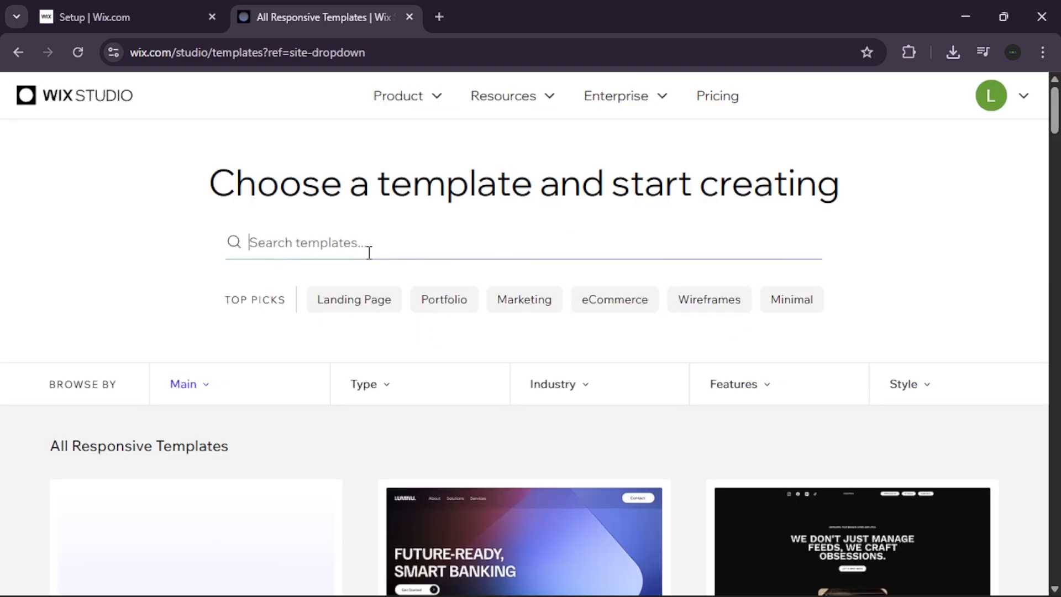
{"action": "type", "text": "clothing"}
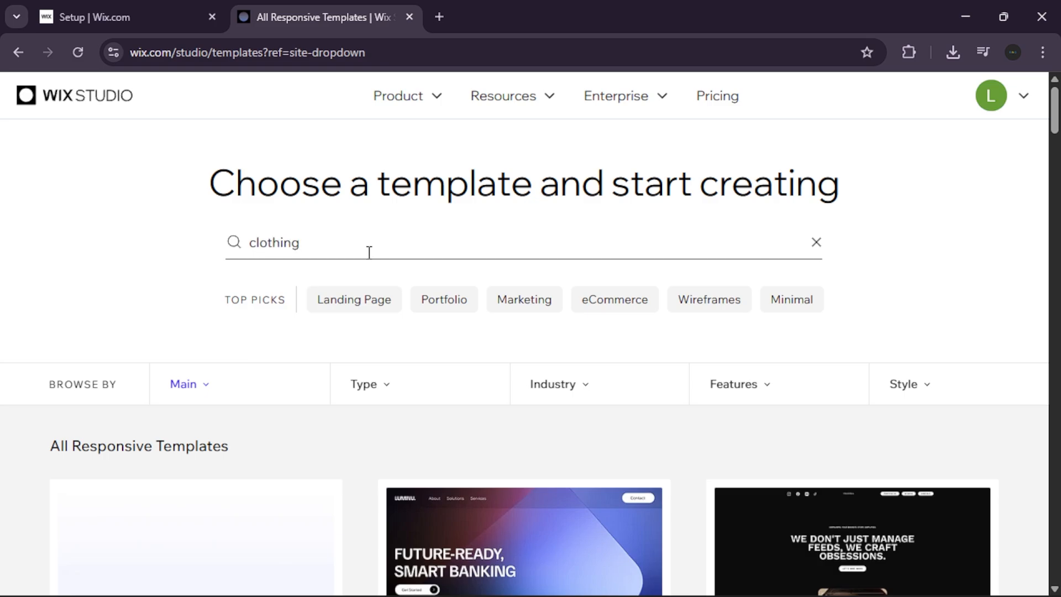
{"action": "key", "text": "Return"}
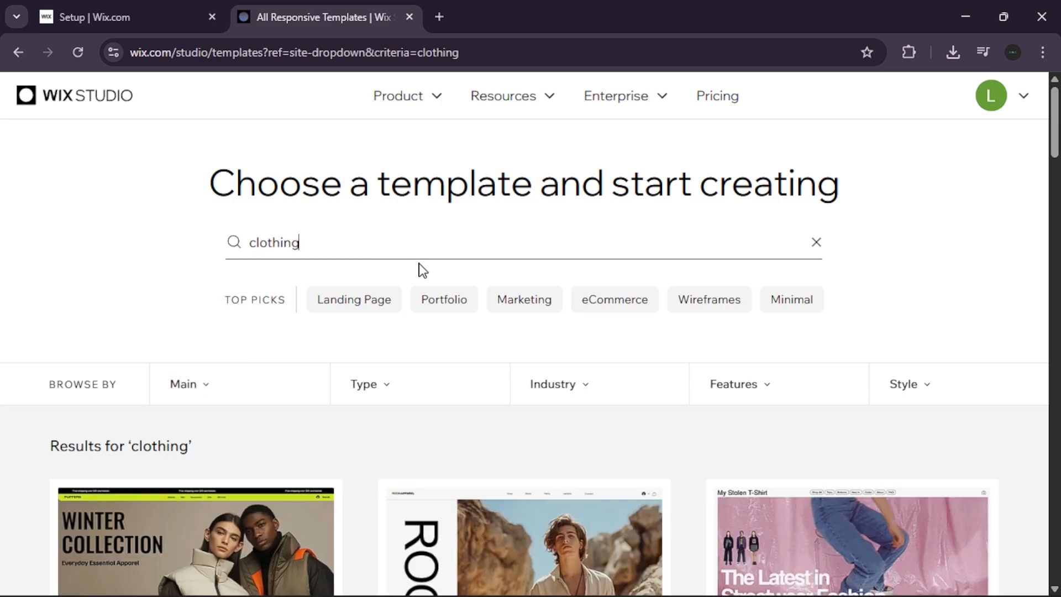
Step: Browse the clothing templates and open the Fashion Store template with the "Winter Collection" banner for editing
{"action": "scroll", "coordinate": [442, 278], "scroll_direction": "down", "scroll_amount": 5}
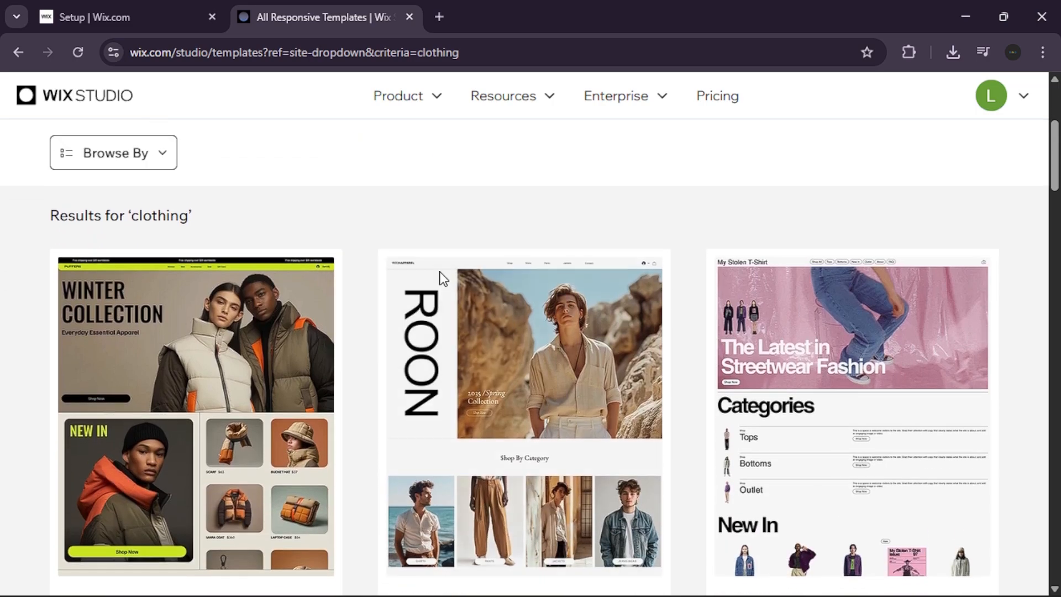
{"action": "scroll", "coordinate": [867, 429], "scroll_direction": "down", "scroll_amount": 4}
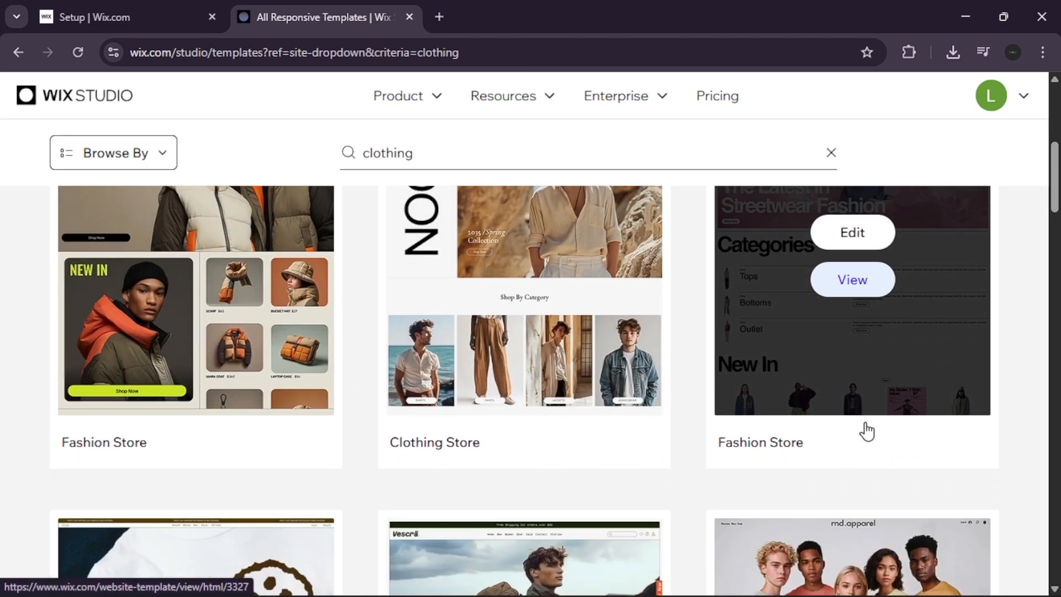
{"action": "scroll", "coordinate": [864, 423], "scroll_direction": "down", "scroll_amount": 2}
{"action": "scroll", "coordinate": [864, 422], "scroll_direction": "down", "scroll_amount": 2}
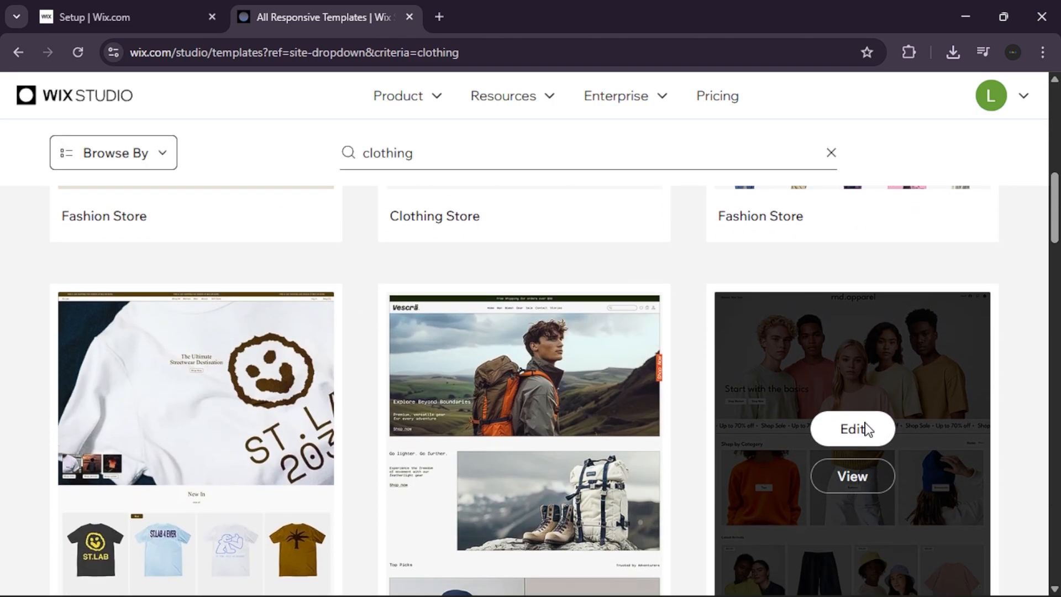
{"action": "scroll", "coordinate": [864, 422], "scroll_direction": "up", "scroll_amount": 5}
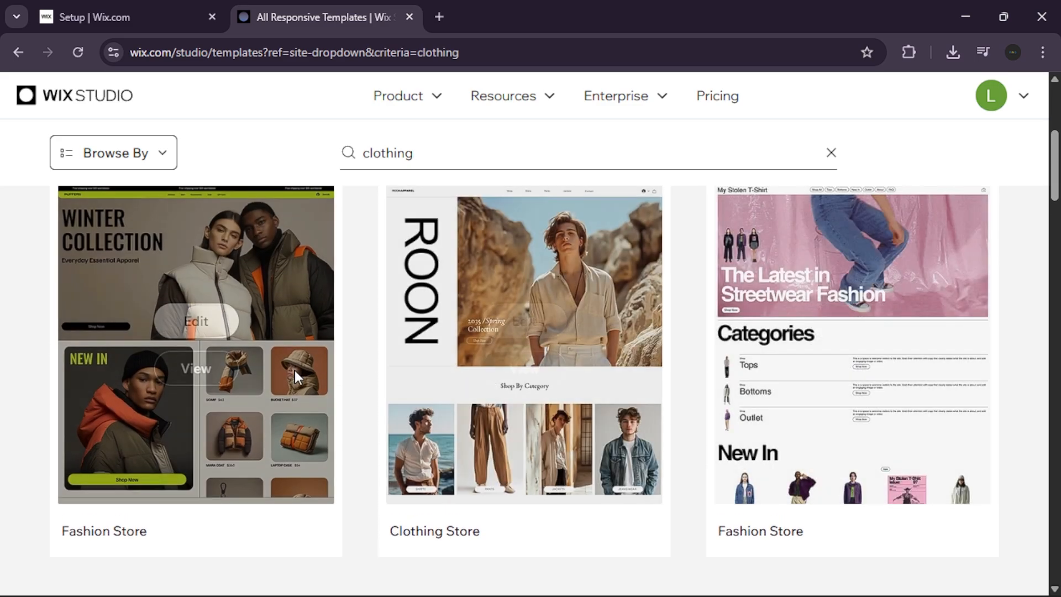
{"action": "scroll", "coordinate": [296, 377], "scroll_direction": "up", "scroll_amount": 1}
{"action": "left_click", "coordinate": [196, 343]}
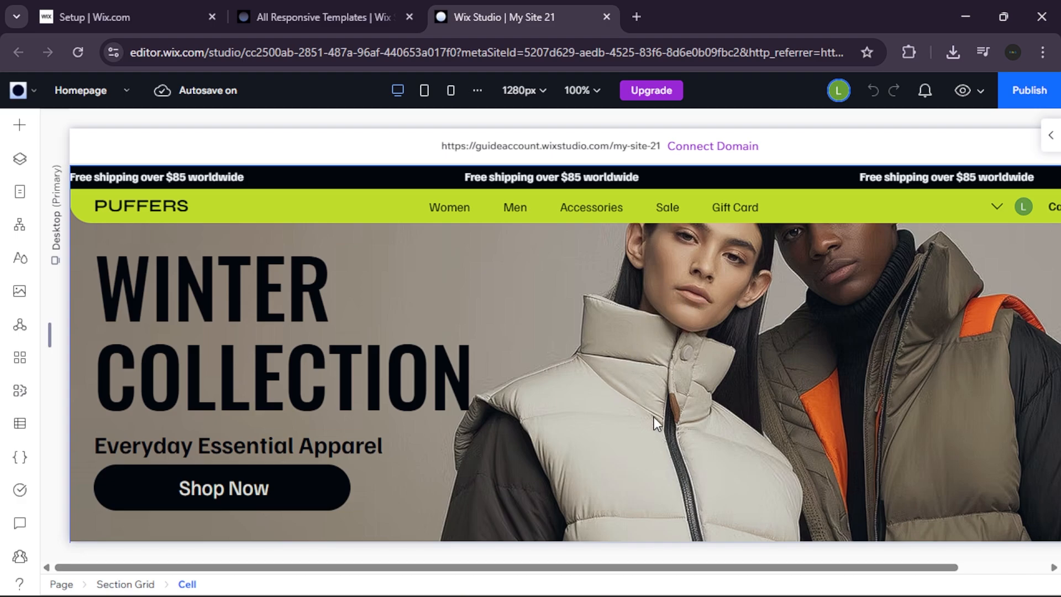
Step: Replace the "SHOP BY CATEGORY" heading on the homepage with "FASHION 2" and collapse the text settings
{"action": "scroll", "coordinate": [655, 423], "scroll_direction": "down", "scroll_amount": 4}
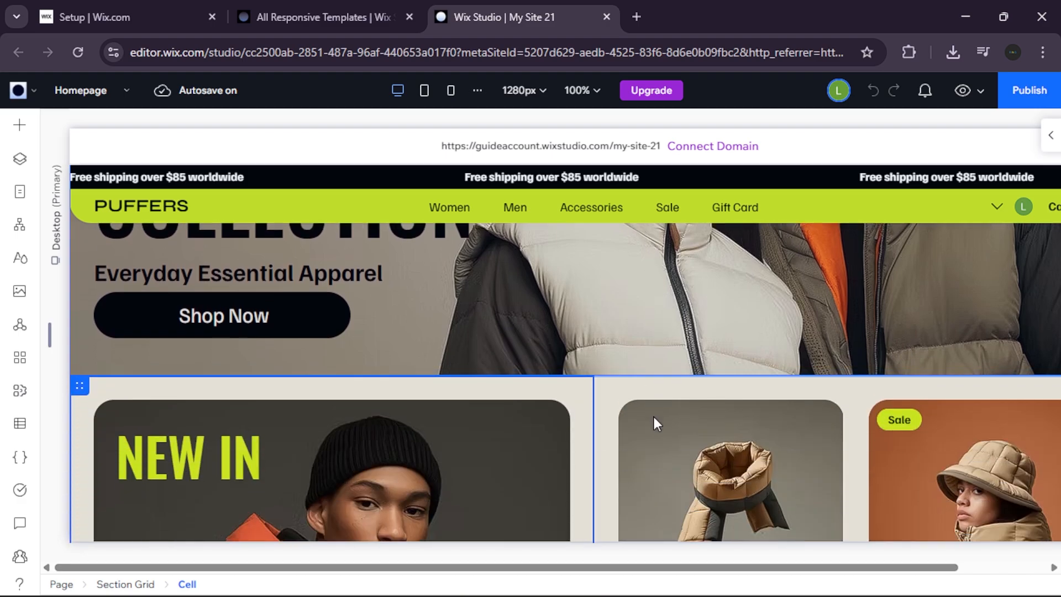
{"action": "scroll", "coordinate": [654, 418], "scroll_direction": "down", "scroll_amount": 6}
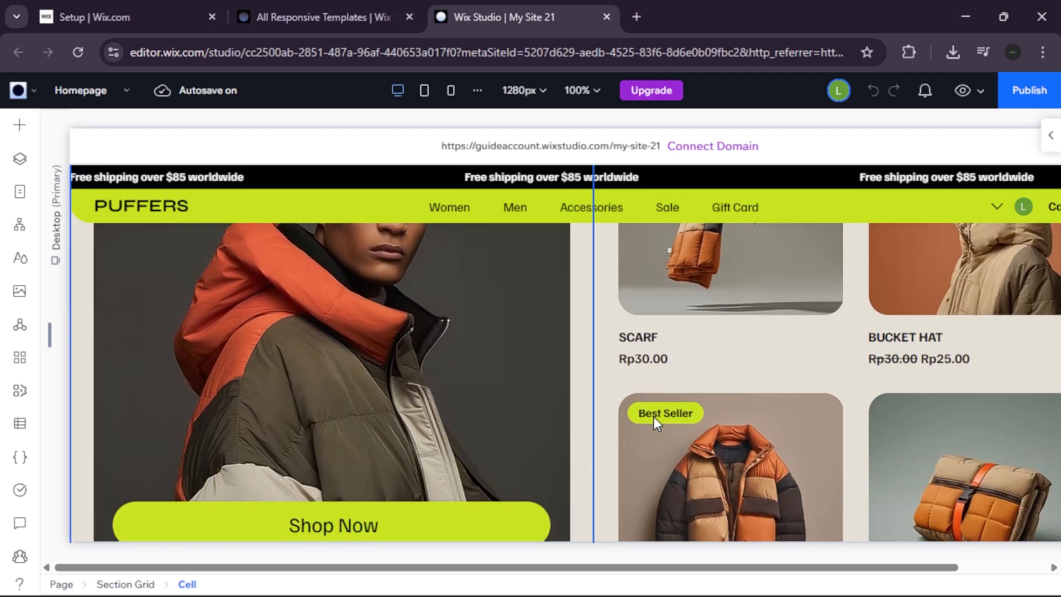
{"action": "scroll", "coordinate": [654, 417], "scroll_direction": "down", "scroll_amount": 7}
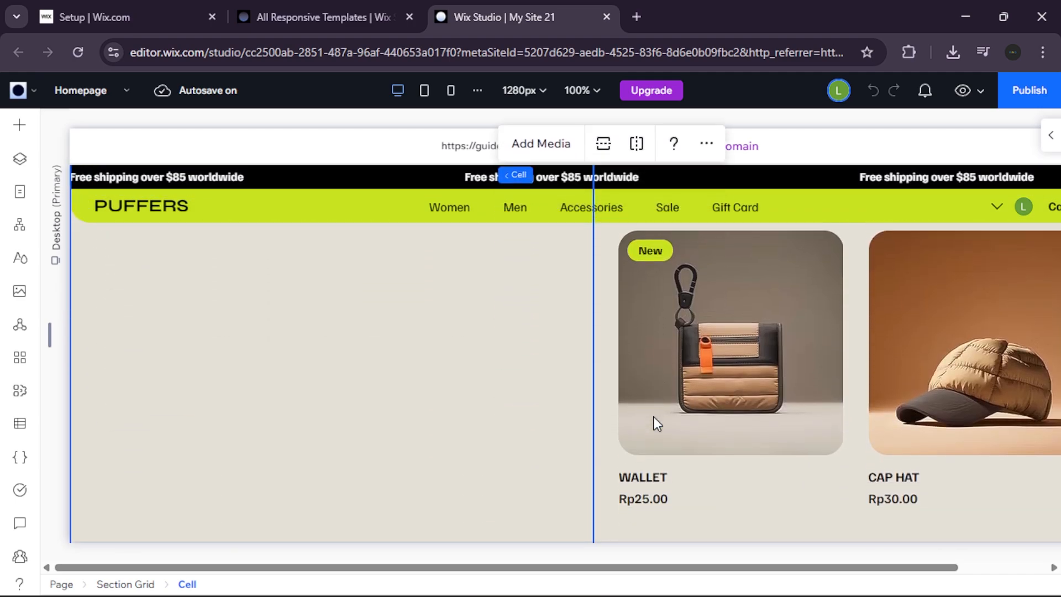
{"action": "scroll", "coordinate": [654, 417], "scroll_direction": "down", "scroll_amount": 7}
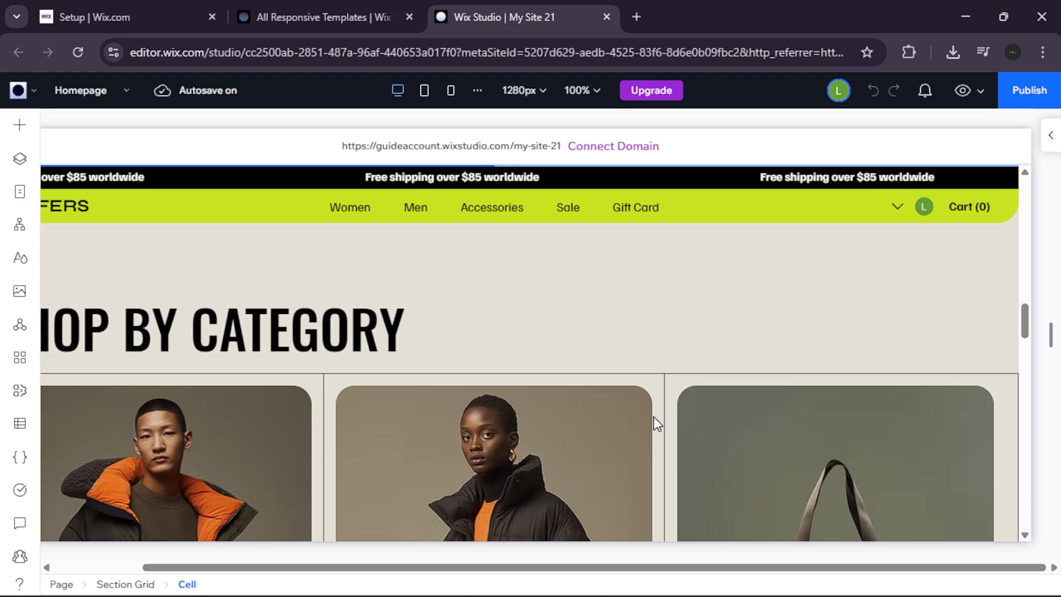
{"action": "scroll", "coordinate": [654, 417], "scroll_direction": "down", "scroll_amount": 1}
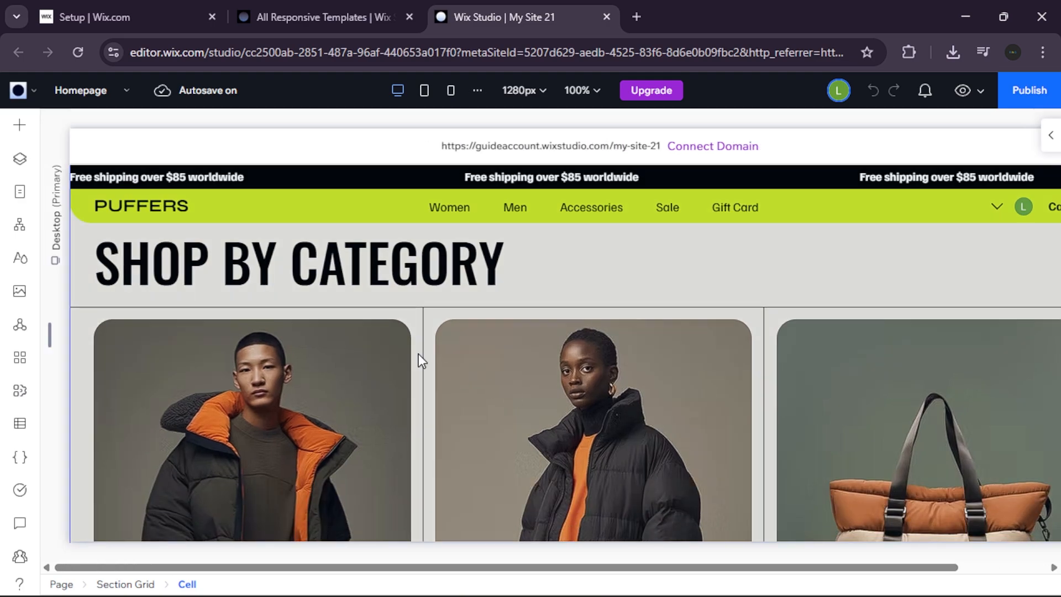
{"action": "left_click", "coordinate": [297, 269]}
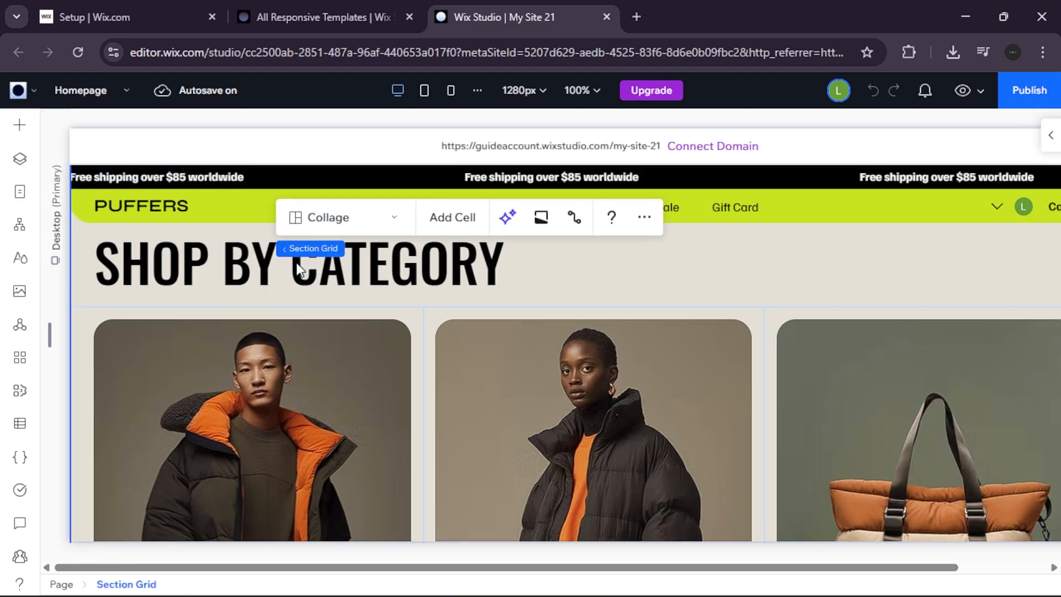
{"action": "left_click", "coordinate": [298, 269]}
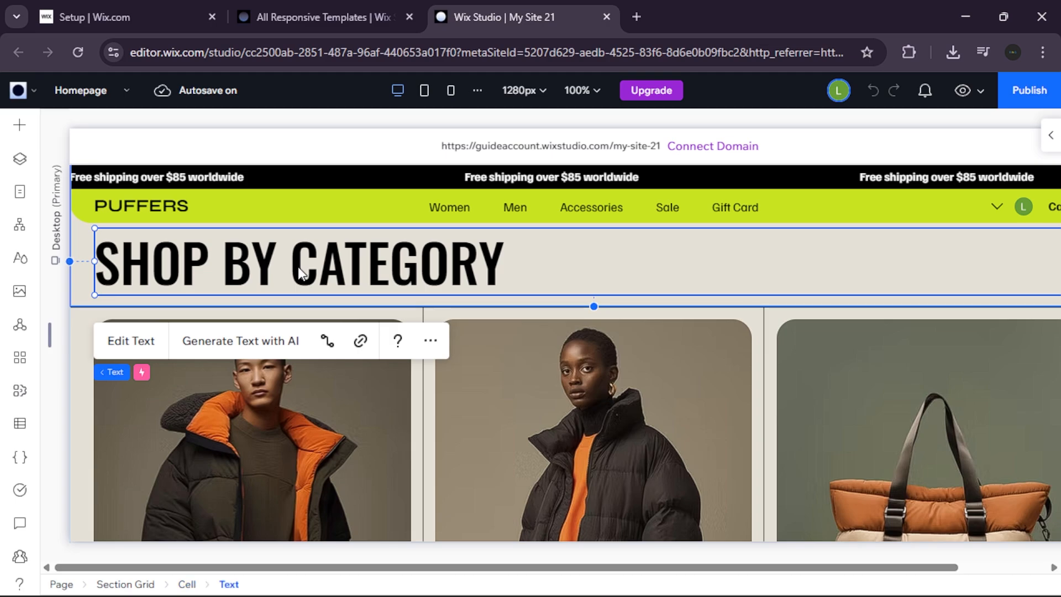
{"action": "left_click", "coordinate": [131, 340]}
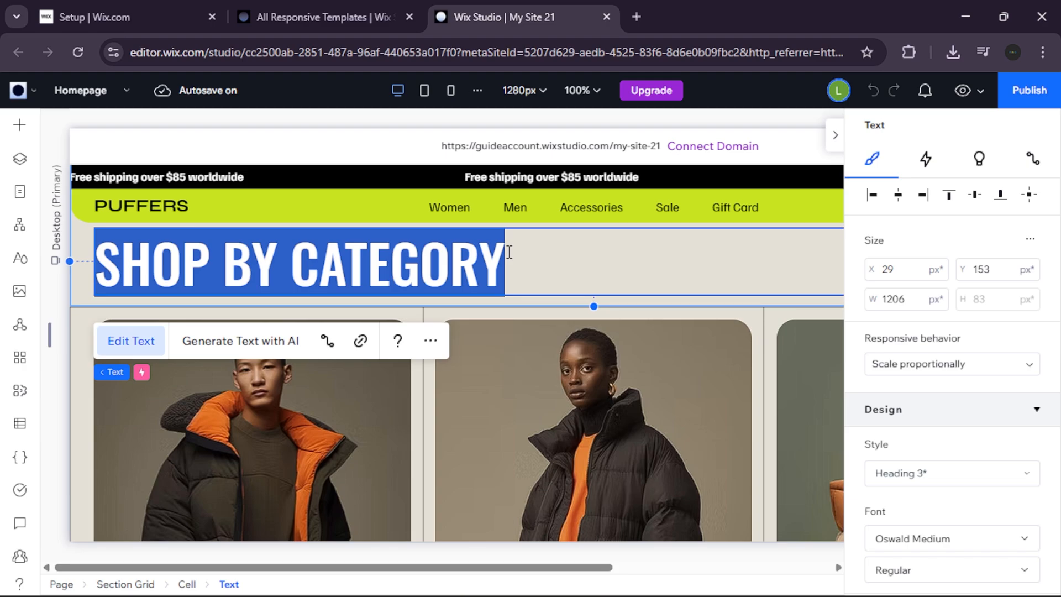
{"action": "type", "text": "FASHIOM"}
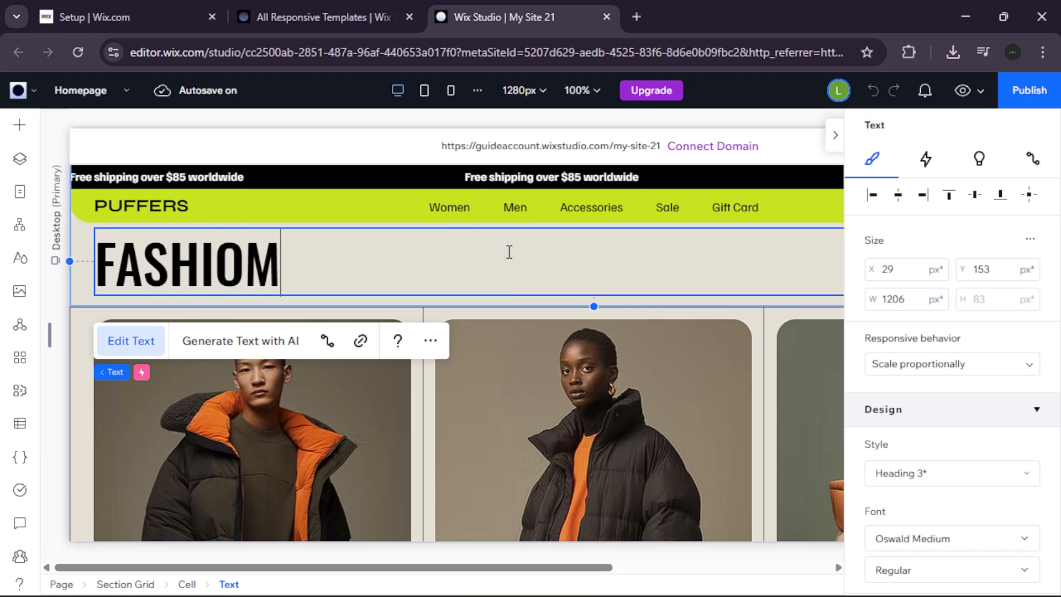
{"action": "key", "text": "BackSpace"}
{"action": "type", "text": "N"}
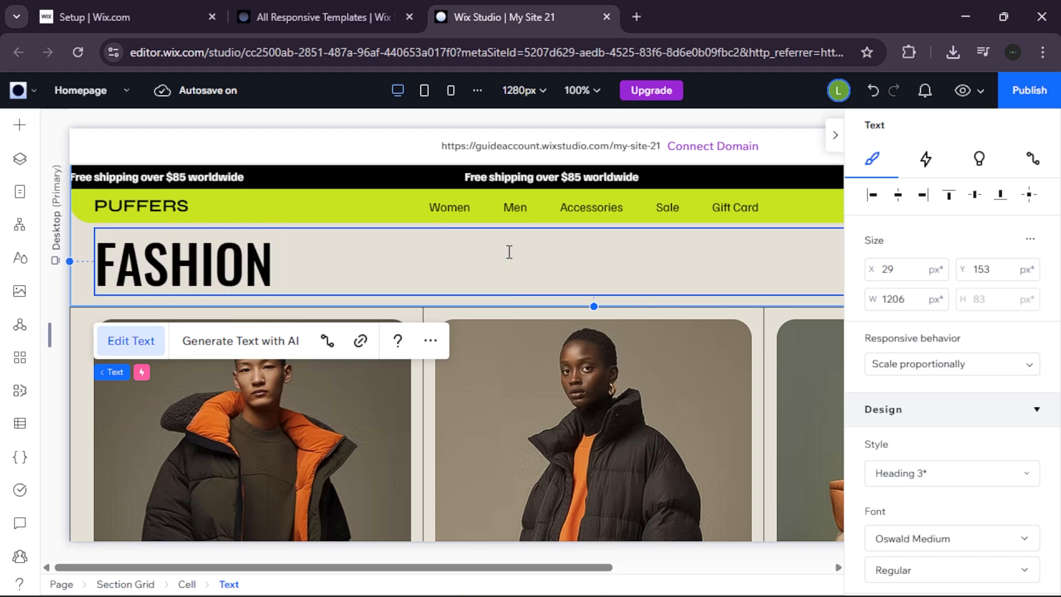
{"action": "type", "text": " 2"}
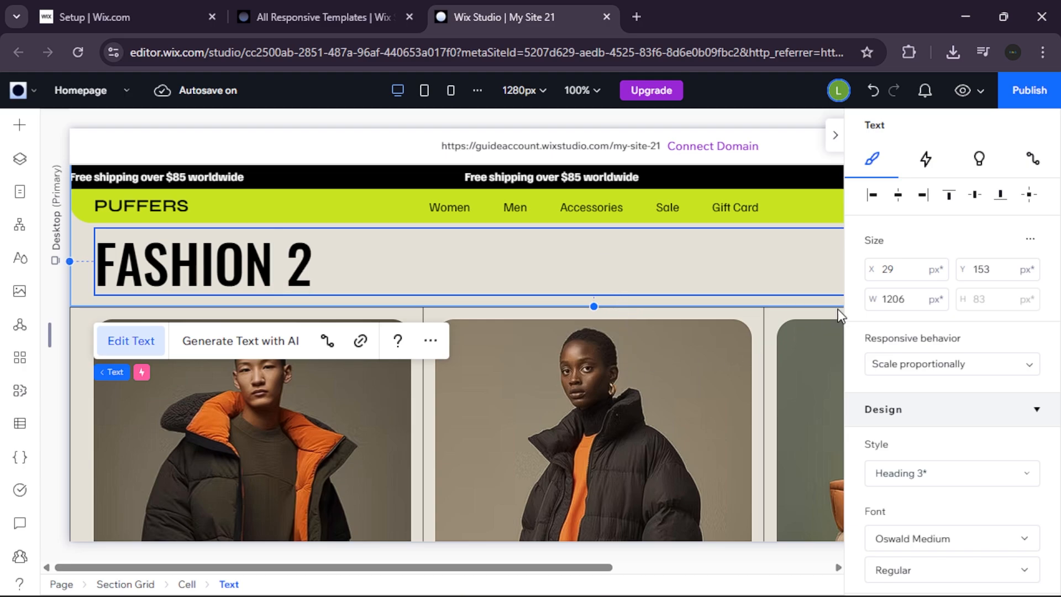
{"action": "left_click", "coordinate": [835, 135]}
Step: Examine the heading cell and the image cells of the category section by selecting them one after another
{"action": "scroll", "coordinate": [585, 316], "scroll_direction": "down", "scroll_amount": 1}
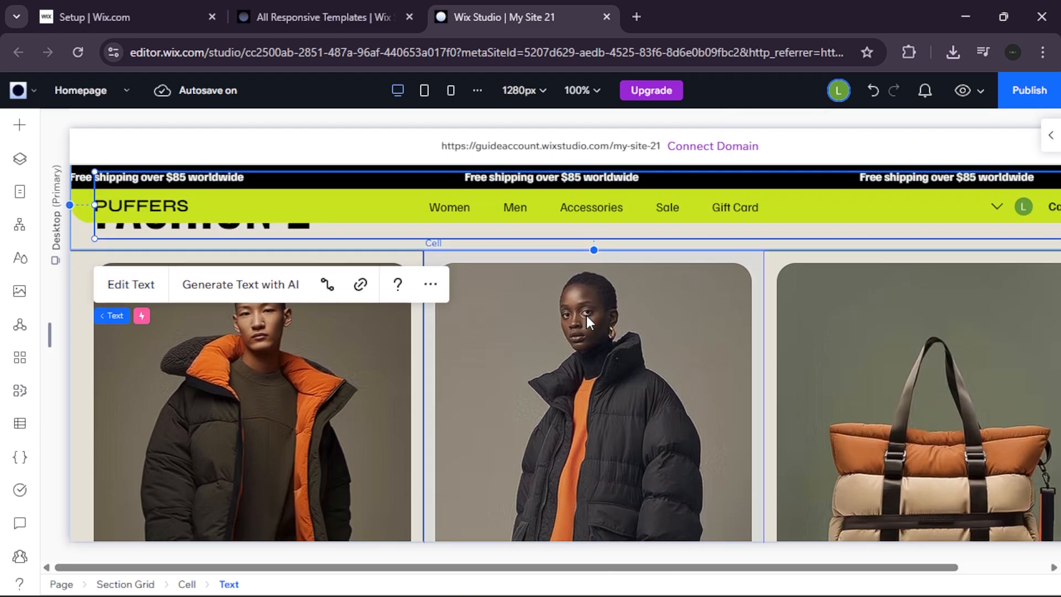
{"action": "scroll", "coordinate": [542, 315], "scroll_direction": "up", "scroll_amount": 1}
{"action": "scroll", "coordinate": [542, 315], "scroll_direction": "down", "scroll_amount": 1}
{"action": "left_click", "coordinate": [541, 315]}
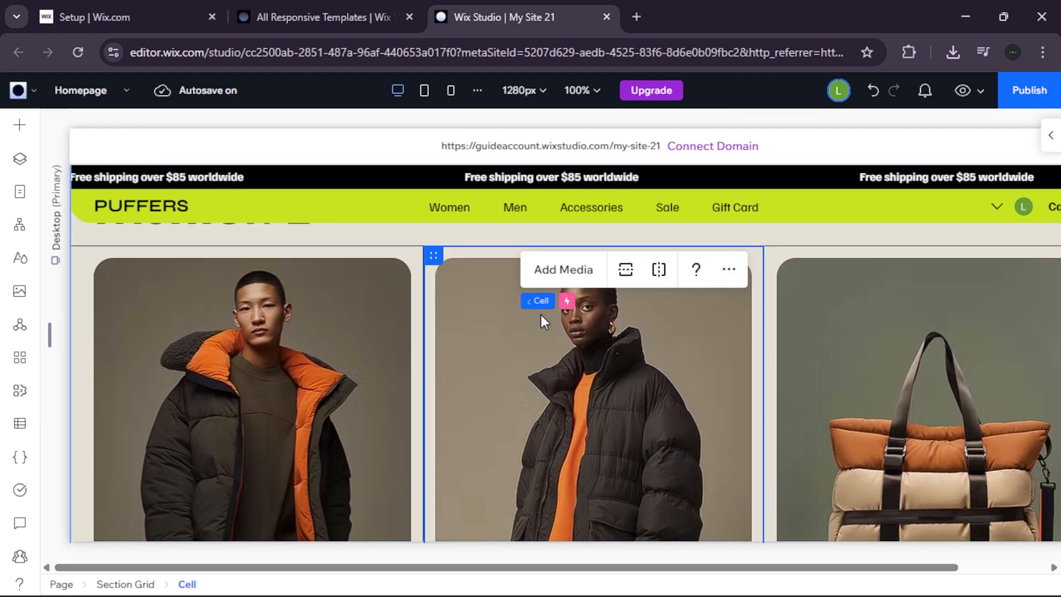
{"action": "scroll", "coordinate": [542, 315], "scroll_direction": "up", "scroll_amount": 1}
{"action": "left_click", "coordinate": [392, 265]}
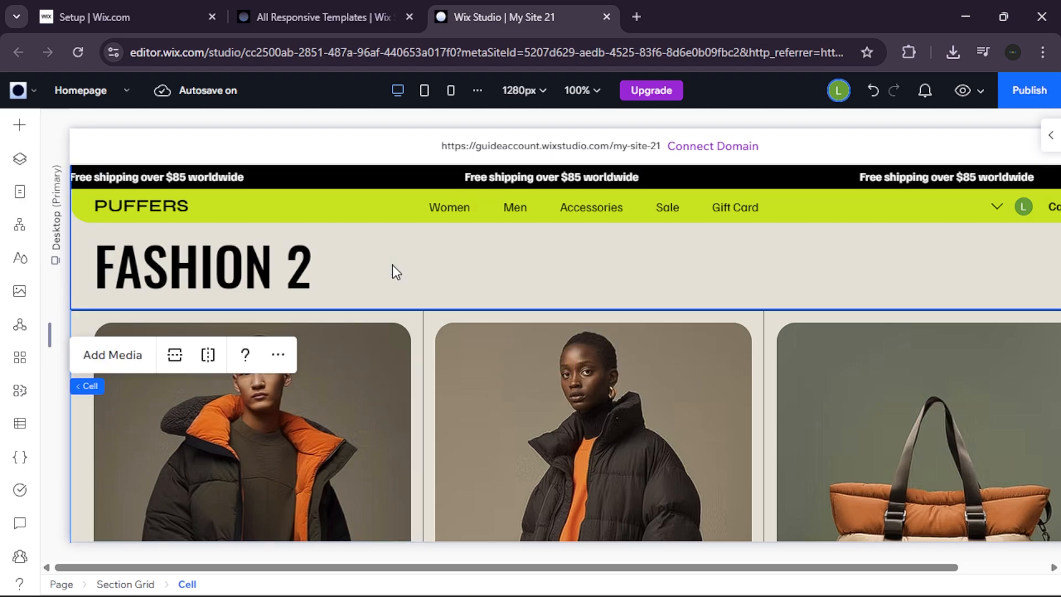
{"action": "scroll", "coordinate": [393, 265], "scroll_direction": "down", "scroll_amount": 2}
{"action": "left_click", "coordinate": [539, 295]}
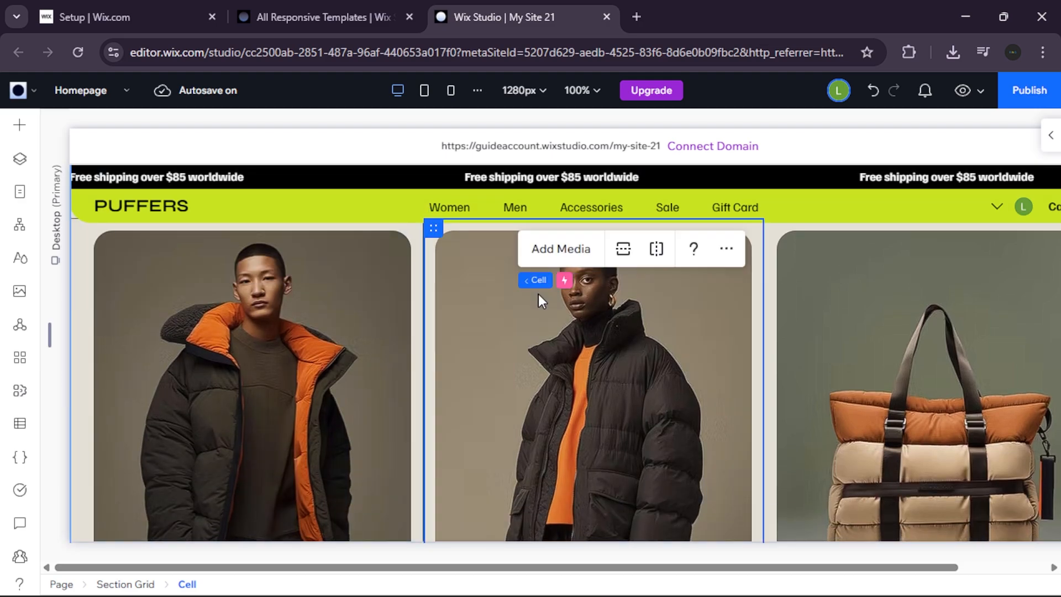
{"action": "left_click", "coordinate": [307, 333]}
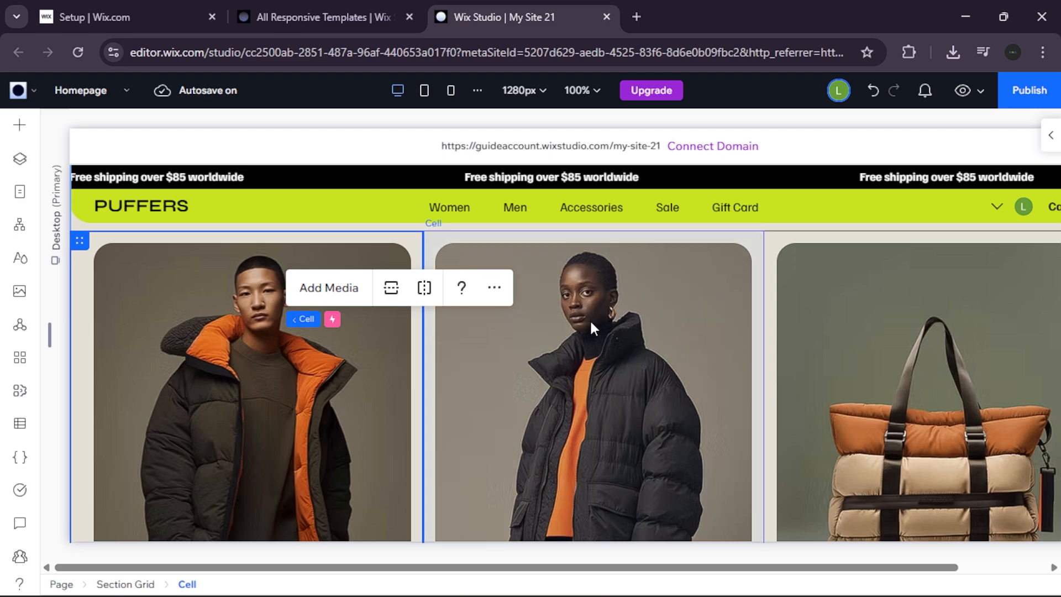
Step: Examine the product section's row and column layout choices and the options of the cell holding the products
{"action": "scroll", "coordinate": [590, 324], "scroll_direction": "up", "scroll_amount": 8}
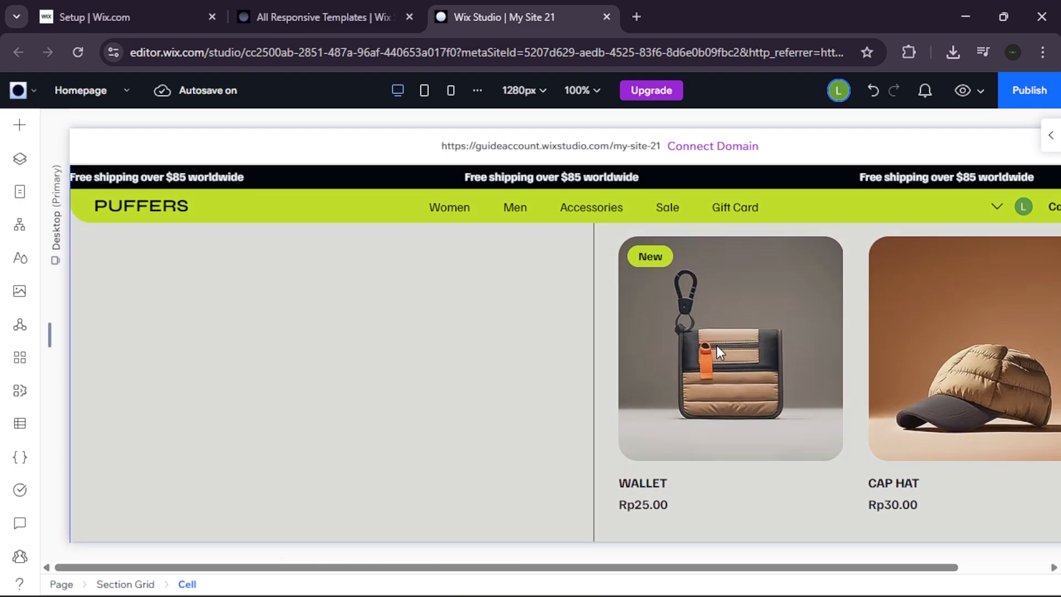
{"action": "scroll", "coordinate": [717, 348], "scroll_direction": "up", "scroll_amount": 3}
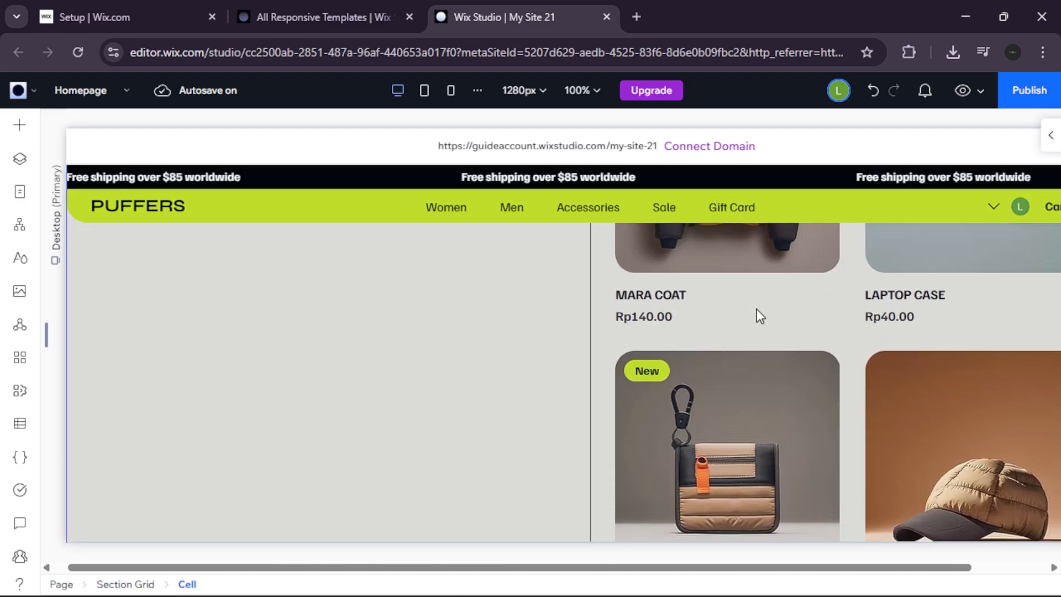
{"action": "scroll", "coordinate": [757, 309], "scroll_direction": "right", "scroll_amount": 2}
{"action": "scroll", "coordinate": [757, 310], "scroll_direction": "up", "scroll_amount": 3}
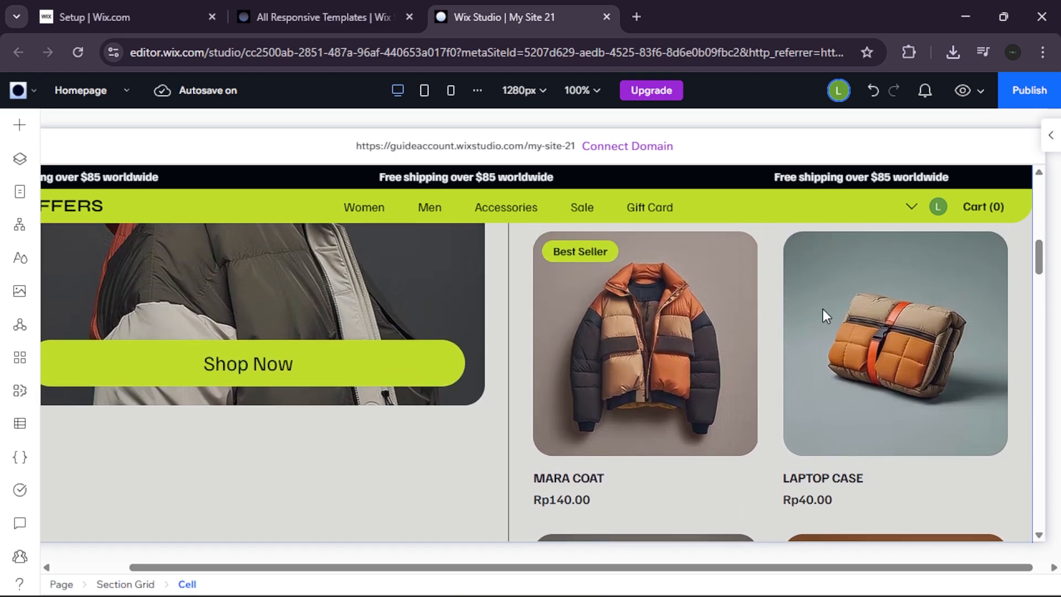
{"action": "scroll", "coordinate": [823, 310], "scroll_direction": "up", "scroll_amount": 1}
{"action": "left_click", "coordinate": [685, 363]}
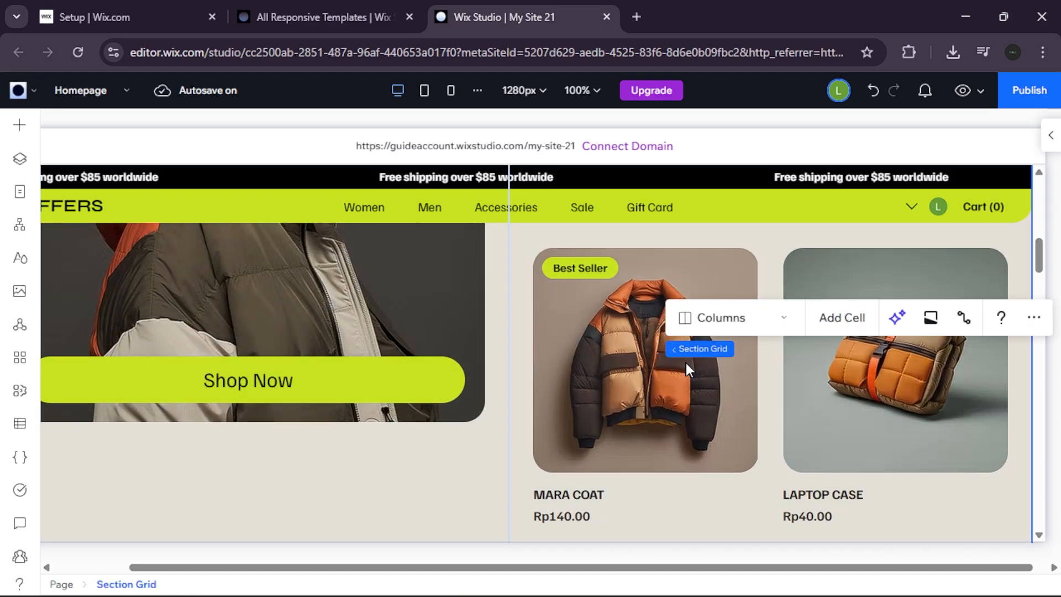
{"action": "scroll", "coordinate": [820, 428], "scroll_direction": "up", "scroll_amount": 1}
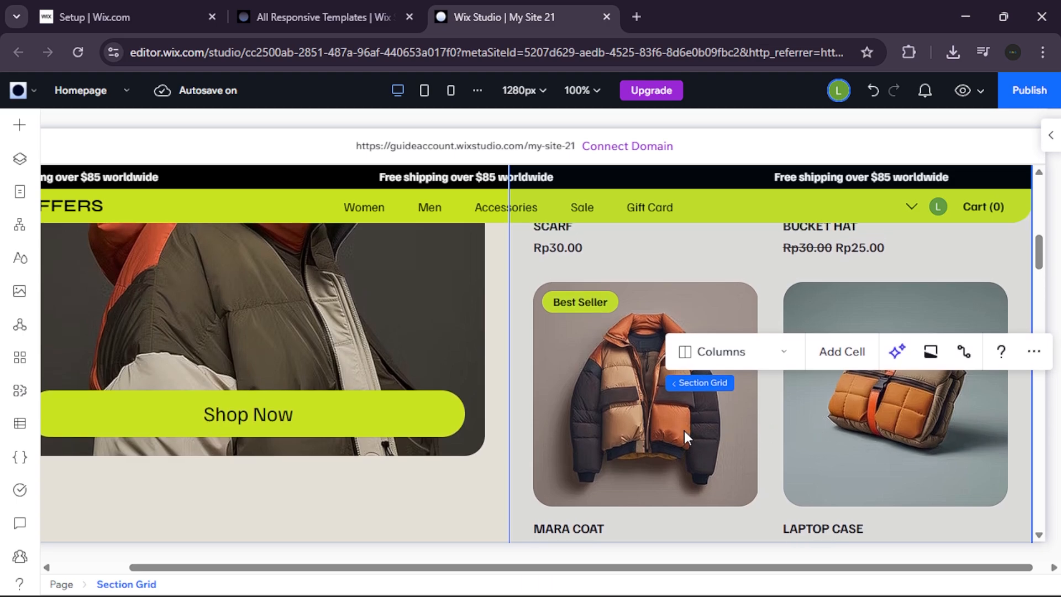
{"action": "left_click", "coordinate": [786, 365]}
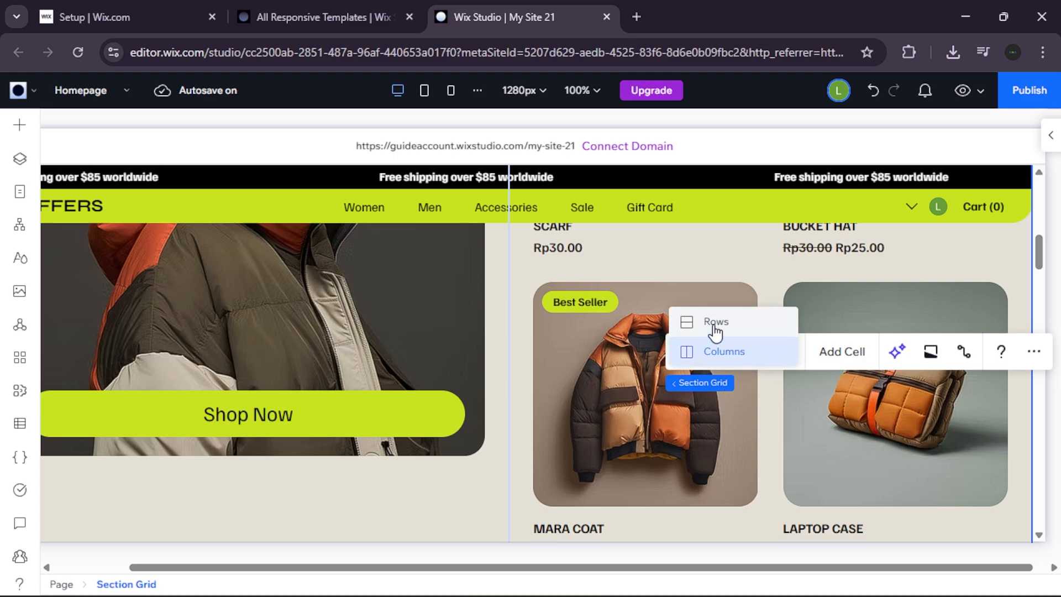
{"action": "left_click", "coordinate": [850, 466]}
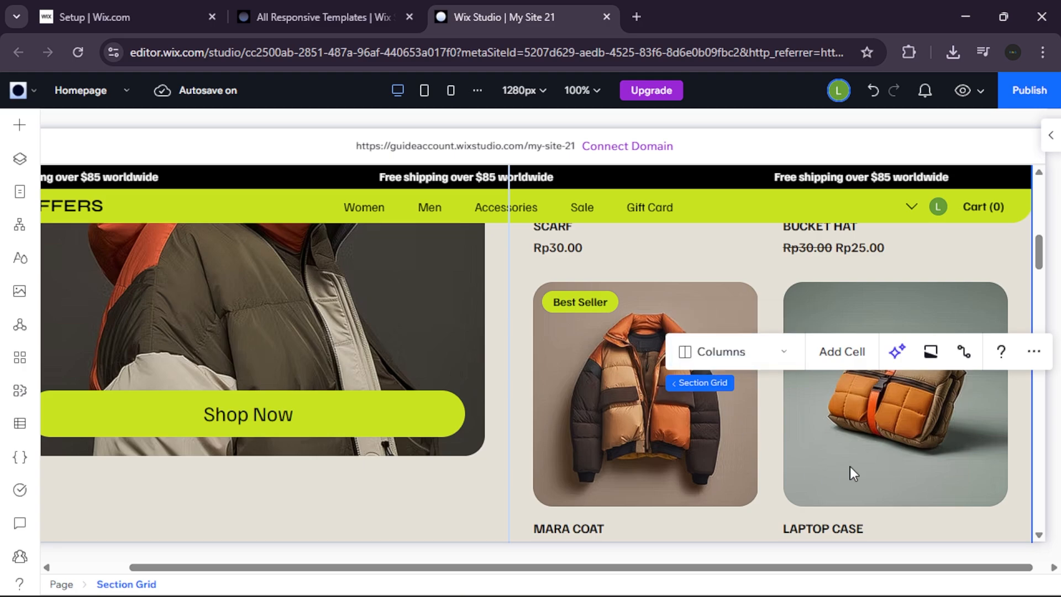
{"action": "left_click", "coordinate": [850, 399]}
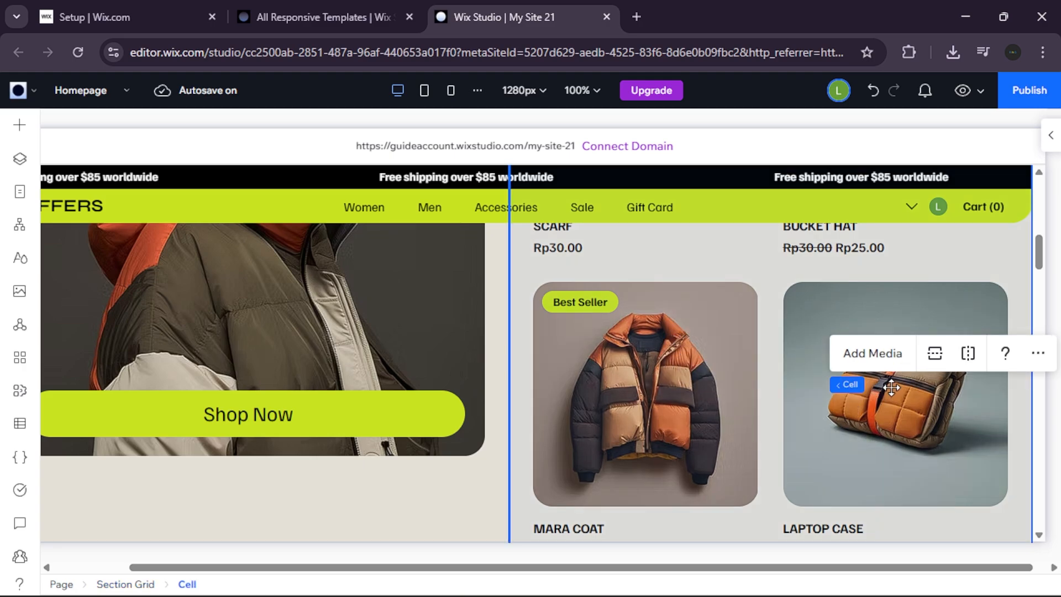
Step: Examine the "NEW IN" banner cell and the cell and container holding the products by selecting them one after another
{"action": "scroll", "coordinate": [889, 387], "scroll_direction": "up", "scroll_amount": 3}
{"action": "left_click", "coordinate": [884, 304]}
{"action": "scroll", "coordinate": [878, 301], "scroll_direction": "up", "scroll_amount": 2}
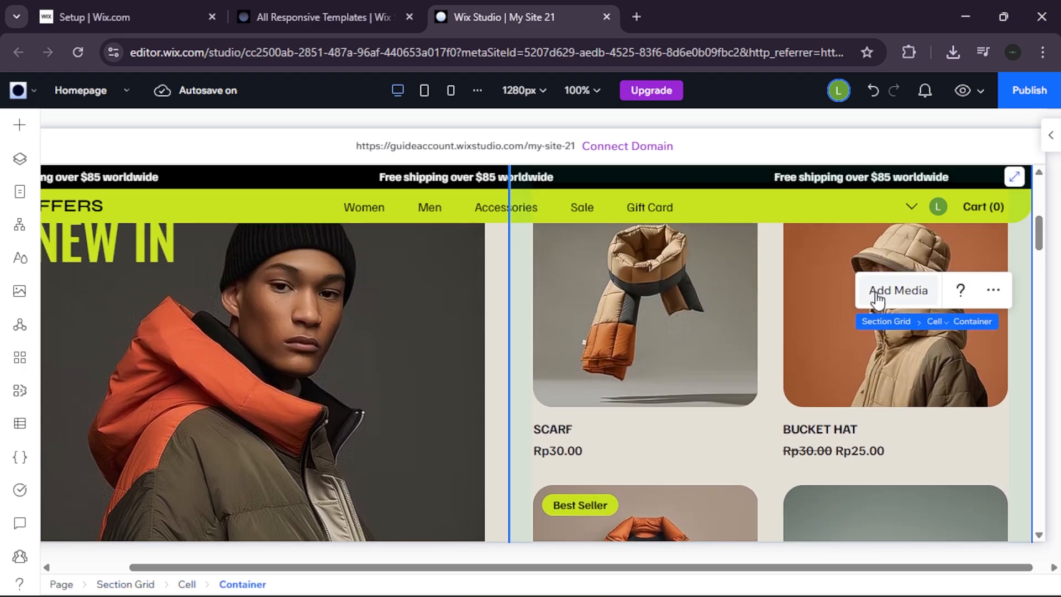
{"action": "left_click", "coordinate": [423, 343]}
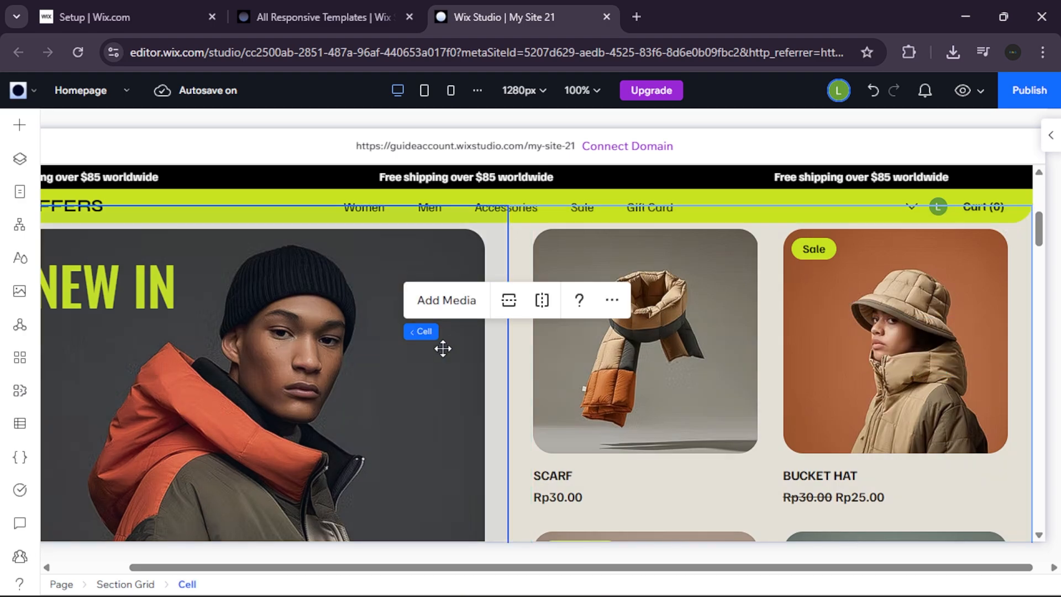
{"action": "left_click", "coordinate": [652, 371]}
{"action": "scroll", "coordinate": [754, 384], "scroll_direction": "up", "scroll_amount": 2}
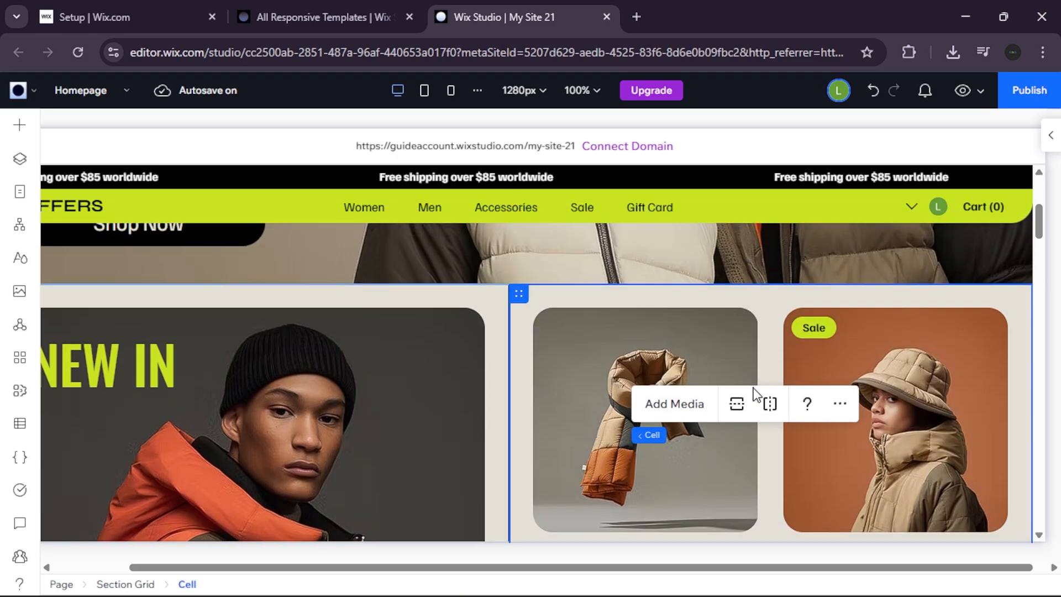
{"action": "scroll", "coordinate": [753, 387], "scroll_direction": "down", "scroll_amount": 5}
{"action": "scroll", "coordinate": [753, 387], "scroll_direction": "down", "scroll_amount": 2}
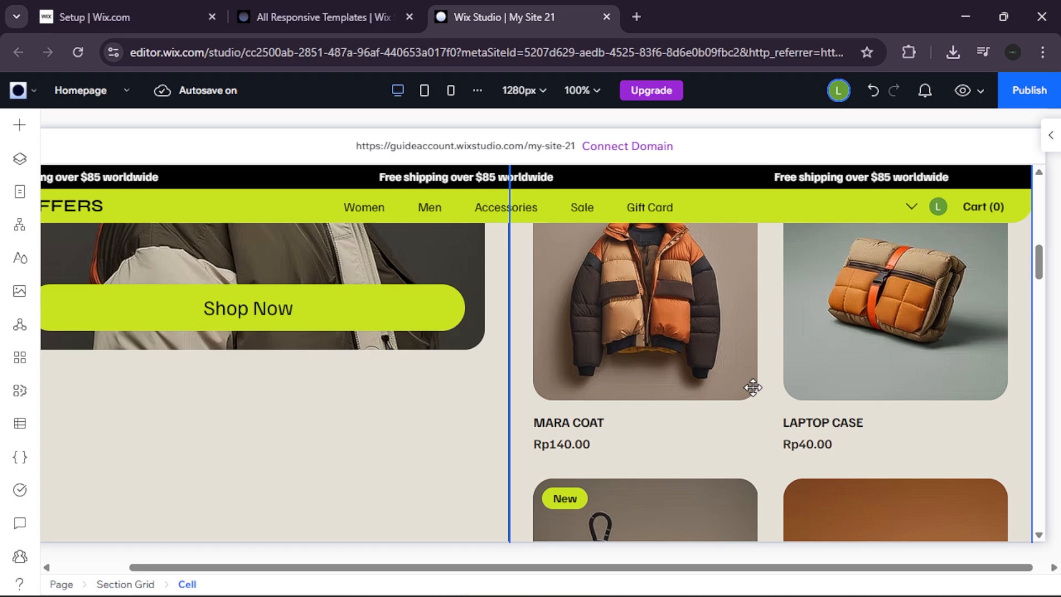
Step: Examine the product grid gallery, its container and the neighbouring cells around the Wallet and Cap Hat products
{"action": "left_click", "coordinate": [665, 356]}
{"action": "scroll", "coordinate": [665, 356], "scroll_direction": "down", "scroll_amount": 4}
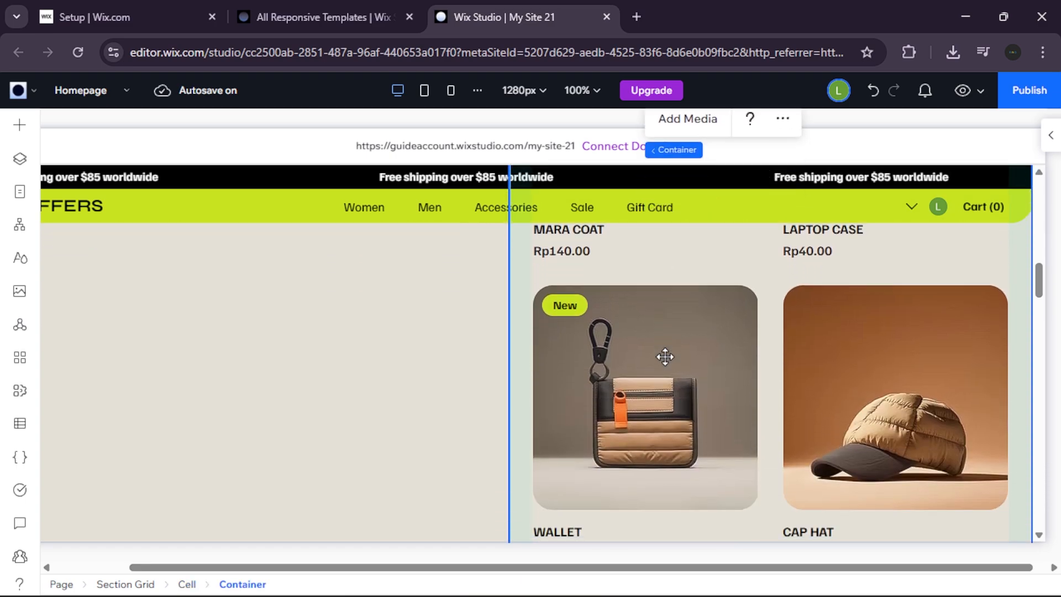
{"action": "left_click", "coordinate": [615, 336]}
{"action": "left_click", "coordinate": [615, 334]}
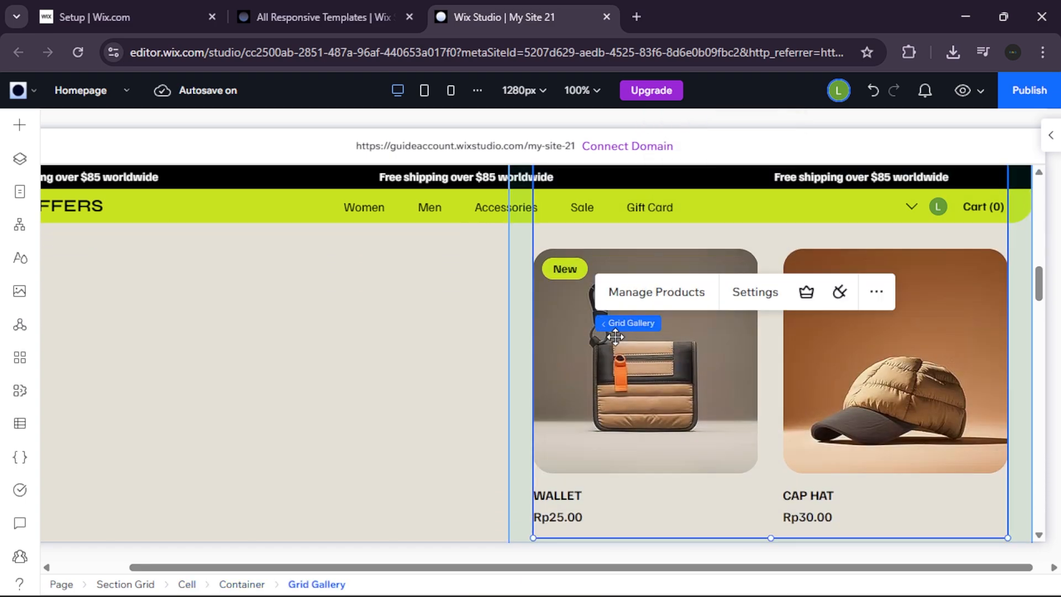
{"action": "left_click", "coordinate": [891, 365]}
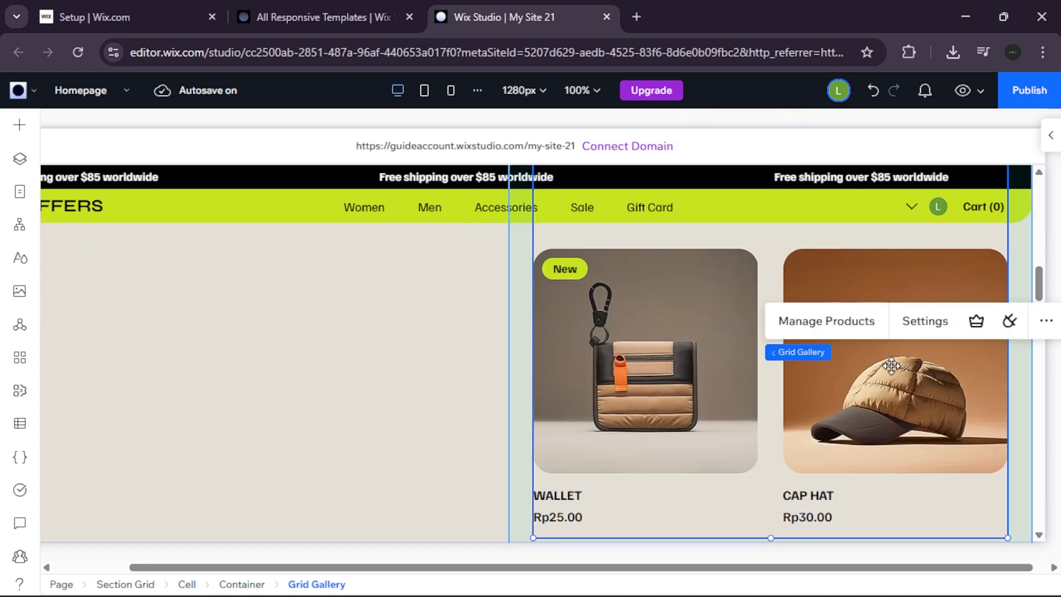
{"action": "left_click", "coordinate": [376, 353]}
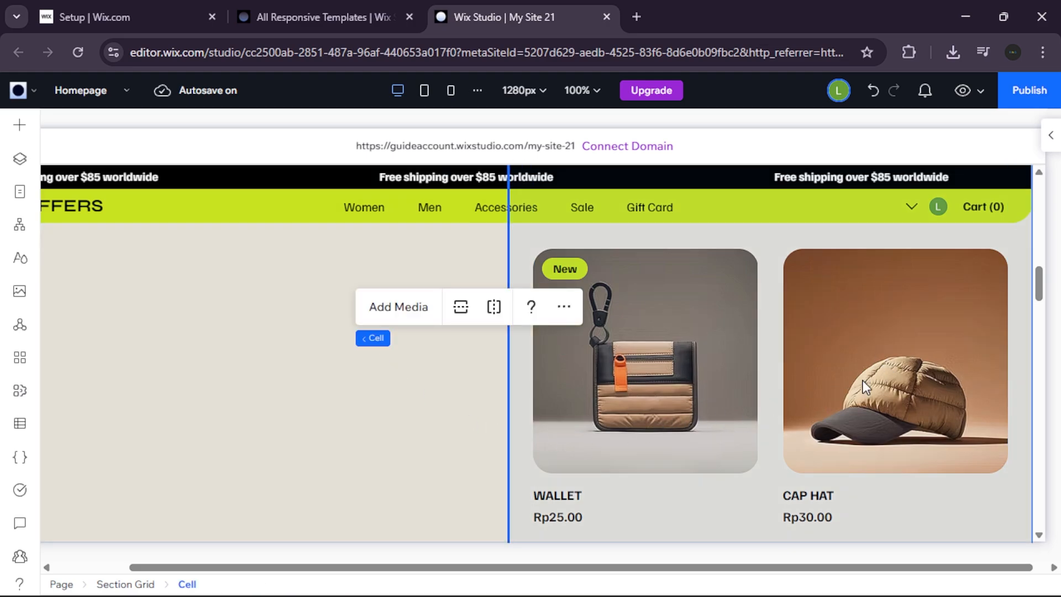
{"action": "scroll", "coordinate": [879, 371], "scroll_direction": "down", "scroll_amount": 1}
{"action": "left_click", "coordinate": [855, 294]}
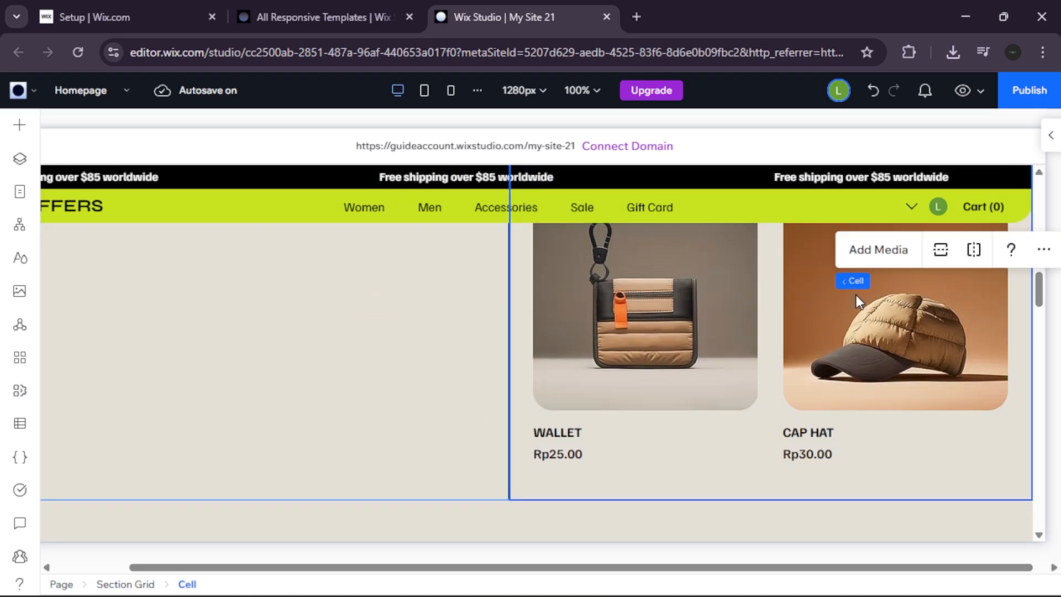
Step: Try the Rows layout on the section grid showing the Men, Women and Accessories images
{"action": "scroll", "coordinate": [856, 294], "scroll_direction": "down", "scroll_amount": 3}
{"action": "scroll", "coordinate": [857, 295], "scroll_direction": "down", "scroll_amount": 1}
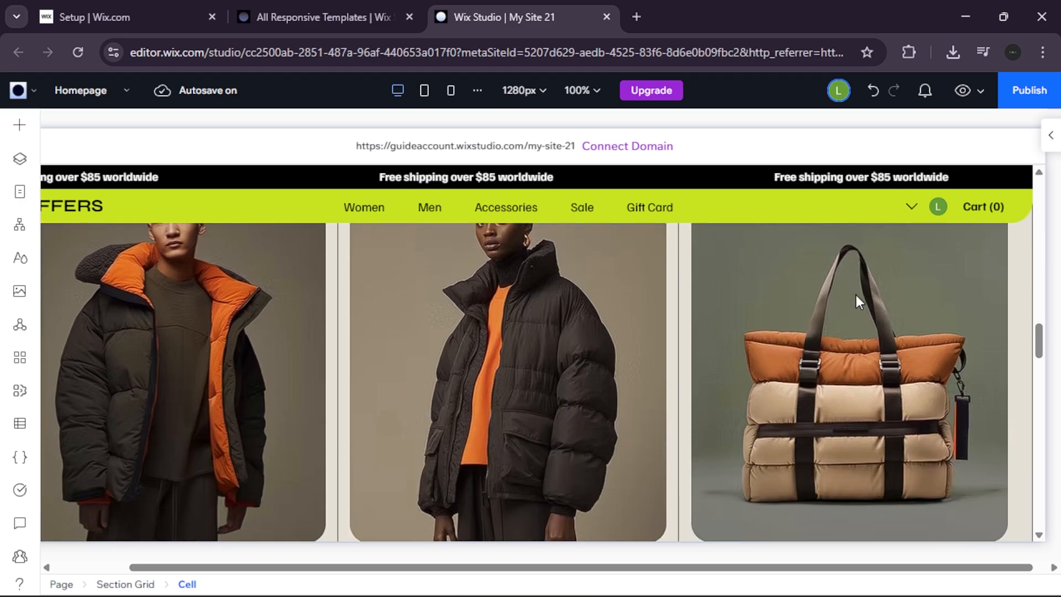
{"action": "left_click", "coordinate": [734, 383]}
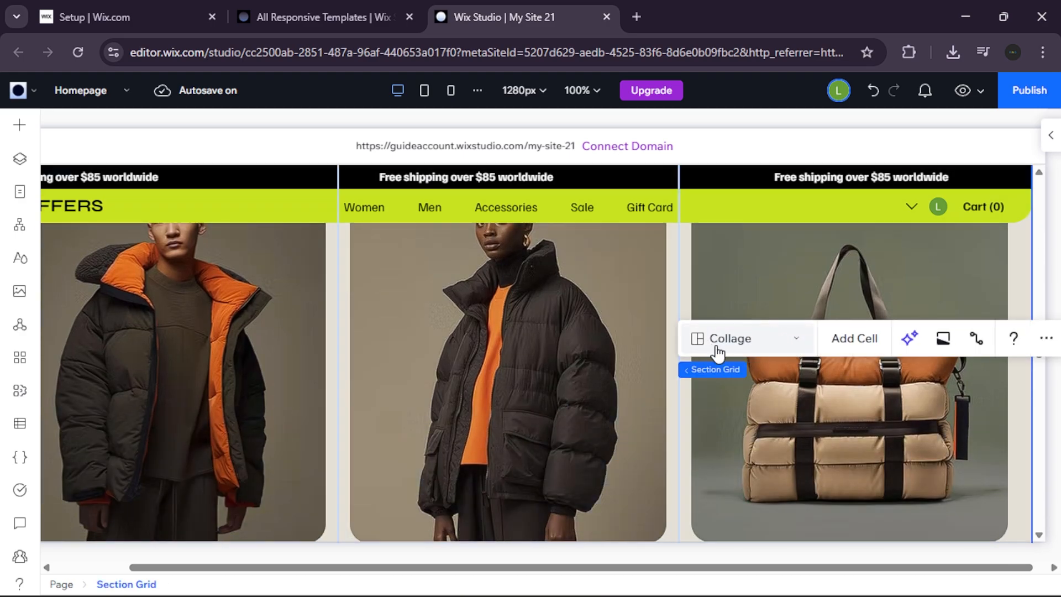
{"action": "left_click", "coordinate": [793, 340]}
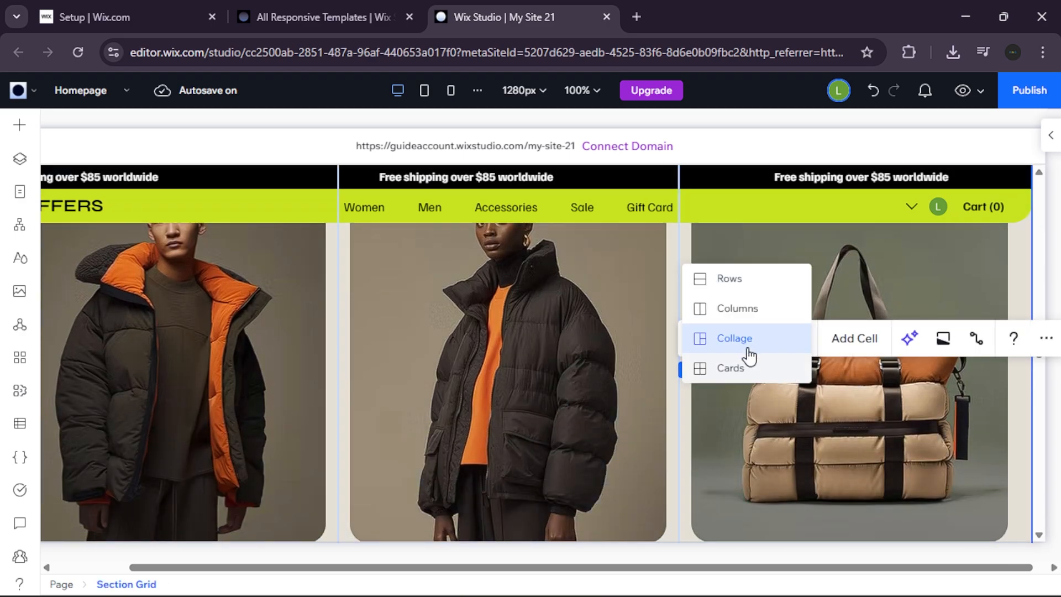
{"action": "left_click", "coordinate": [731, 279]}
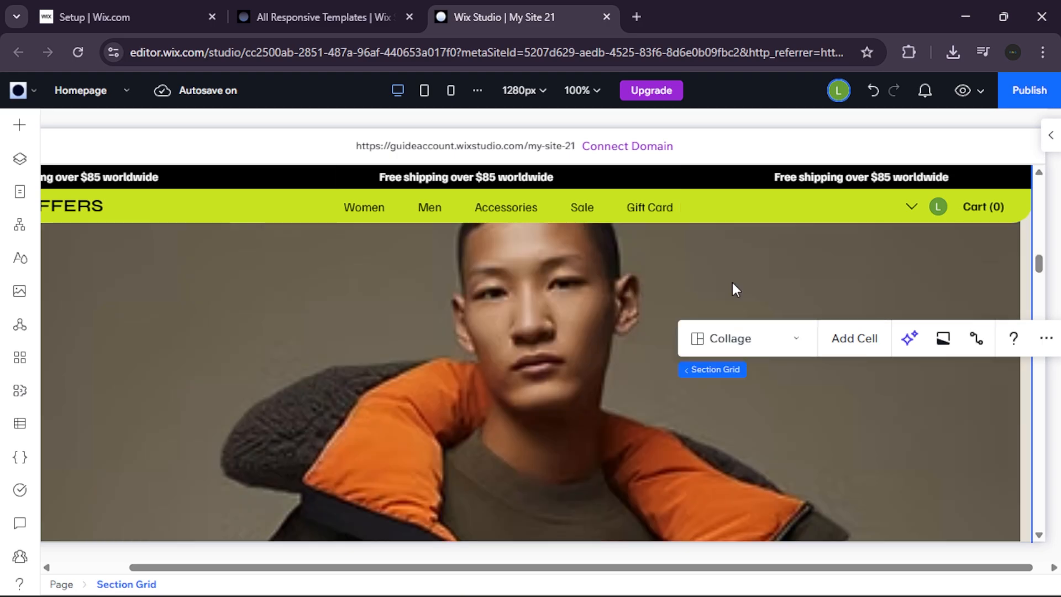
Step: Try the Cards layout on the Men, Women and Accessories section and look over the arrangement
{"action": "left_click", "coordinate": [785, 350]}
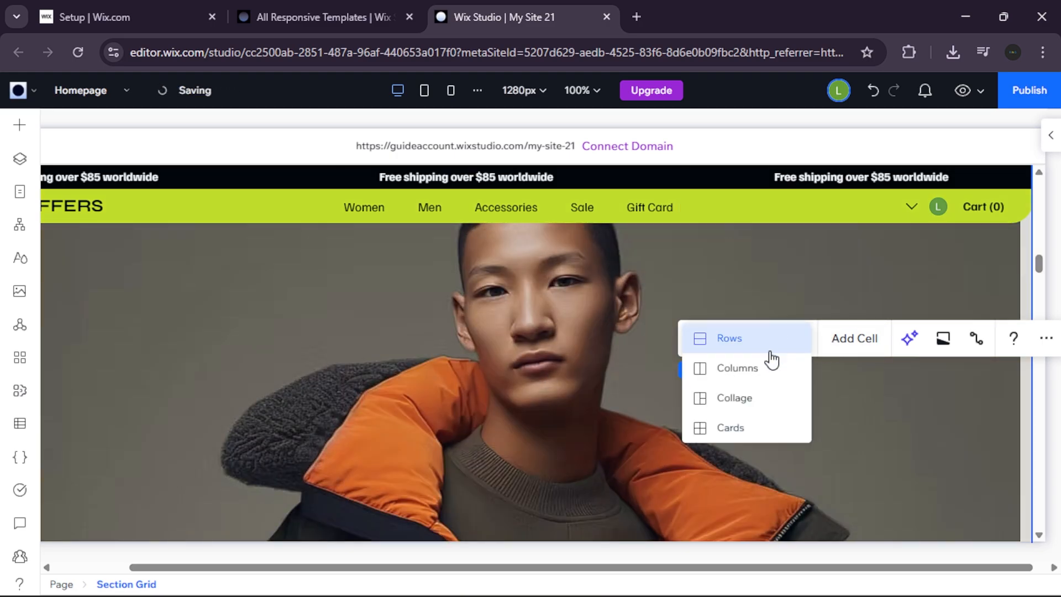
{"action": "left_click", "coordinate": [736, 427]}
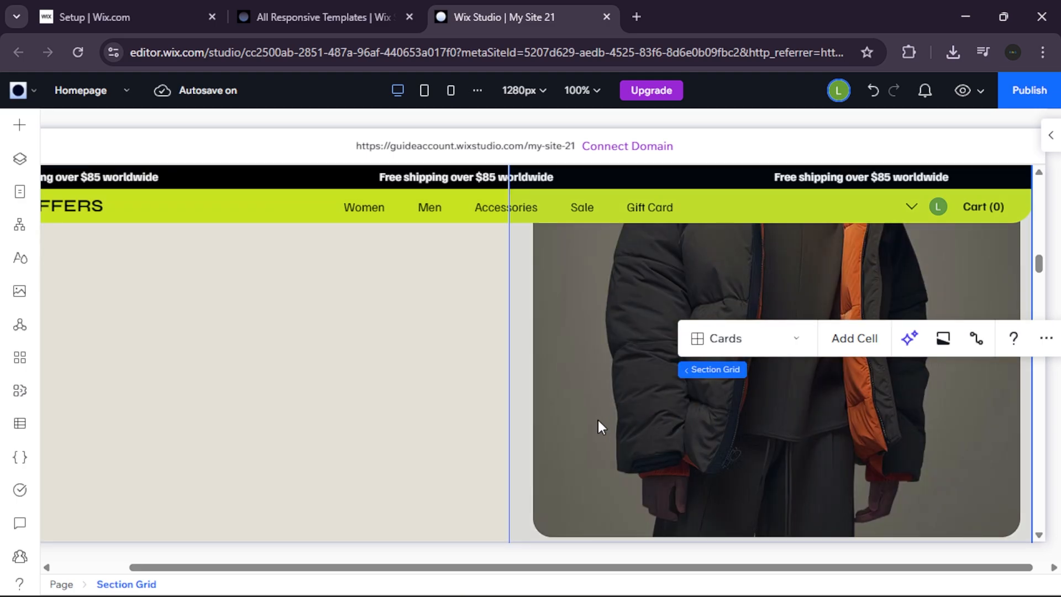
{"action": "scroll", "coordinate": [598, 420], "scroll_direction": "down", "scroll_amount": 2}
{"action": "scroll", "coordinate": [598, 420], "scroll_direction": "down", "scroll_amount": 3}
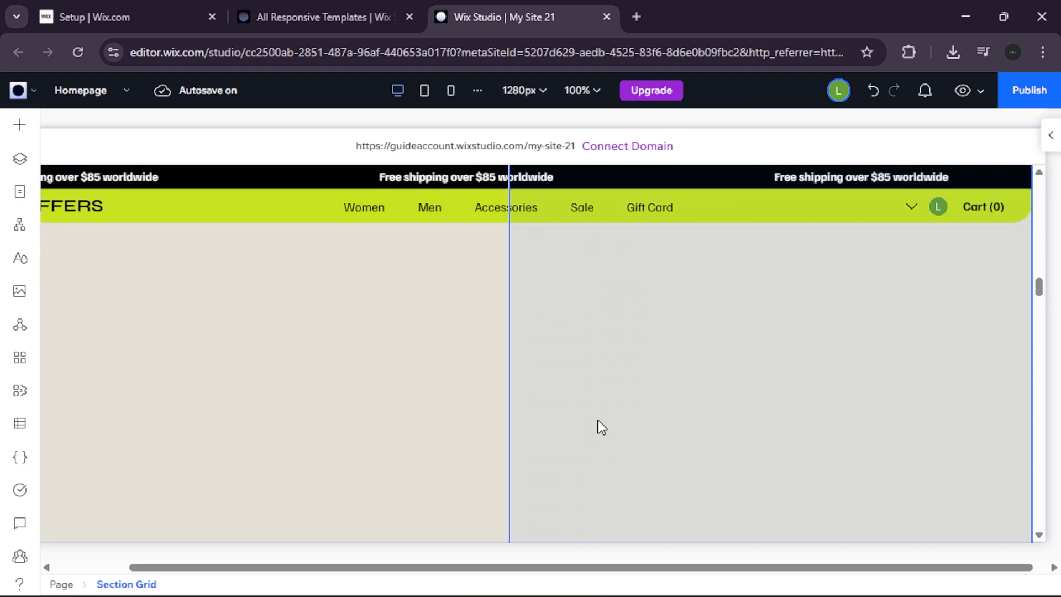
{"action": "scroll", "coordinate": [598, 420], "scroll_direction": "up", "scroll_amount": 3}
{"action": "scroll", "coordinate": [599, 425], "scroll_direction": "down", "scroll_amount": 1}
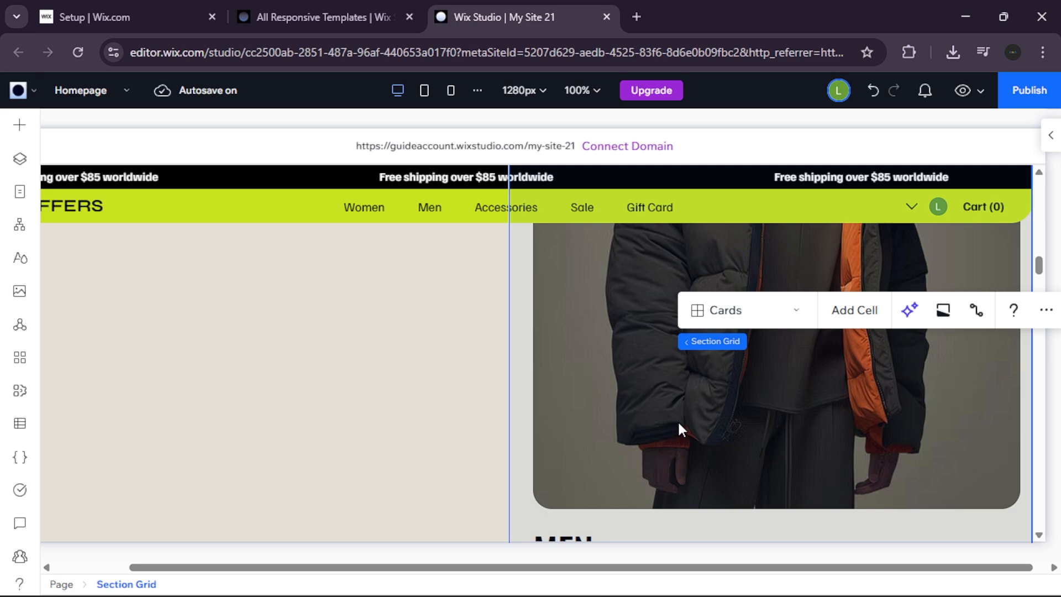
Step: Arrange the Men, Women and Accessories section in the Columns layout and select the cell beside the Men column
{"action": "left_click", "coordinate": [805, 317]}
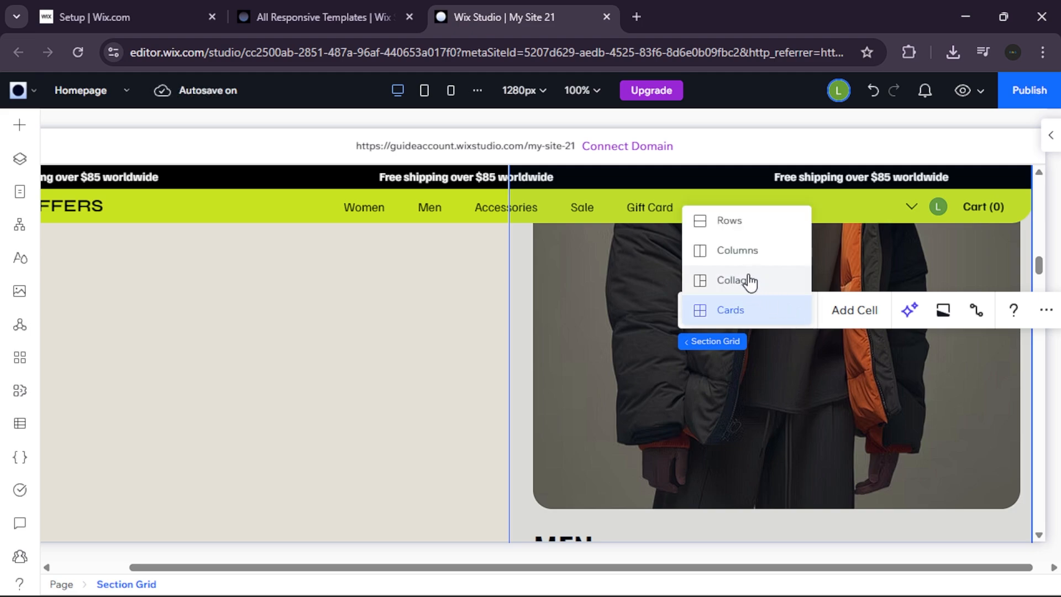
{"action": "left_click", "coordinate": [759, 259]}
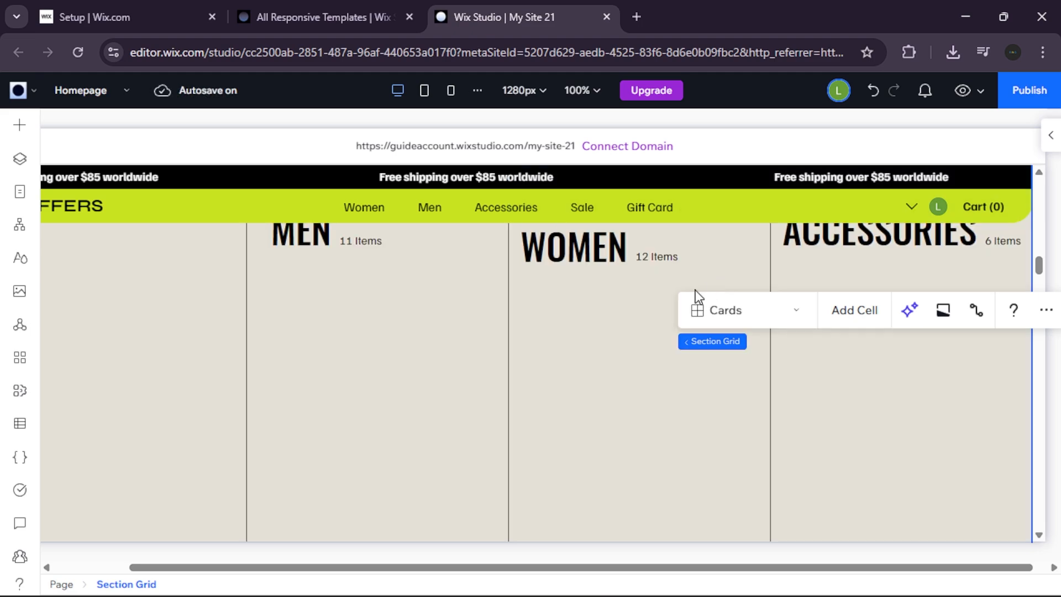
{"action": "scroll", "coordinate": [625, 347], "scroll_direction": "up", "scroll_amount": 5}
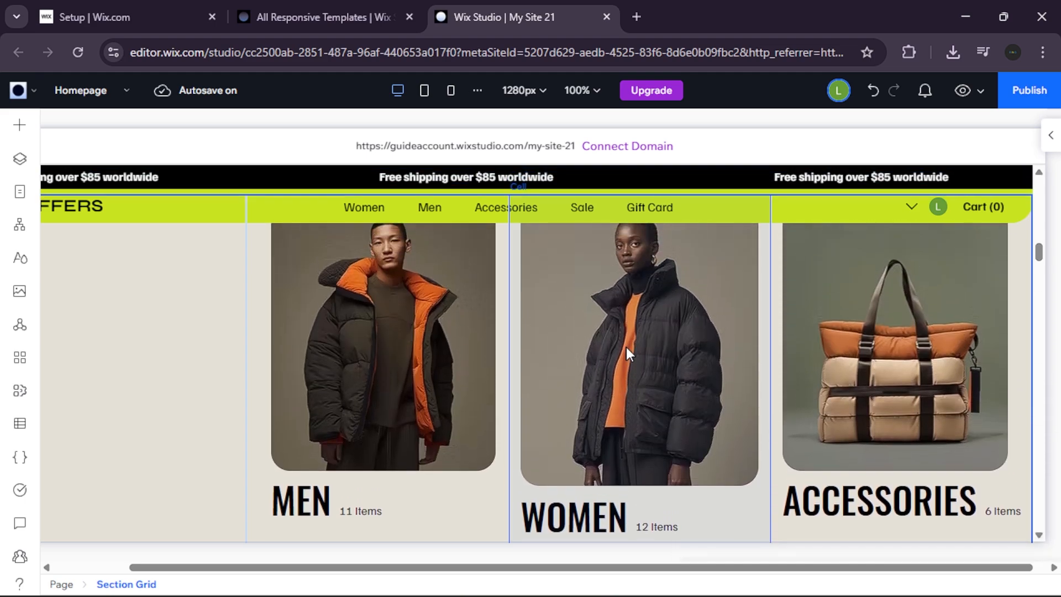
{"action": "scroll", "coordinate": [626, 347], "scroll_direction": "down", "scroll_amount": 3}
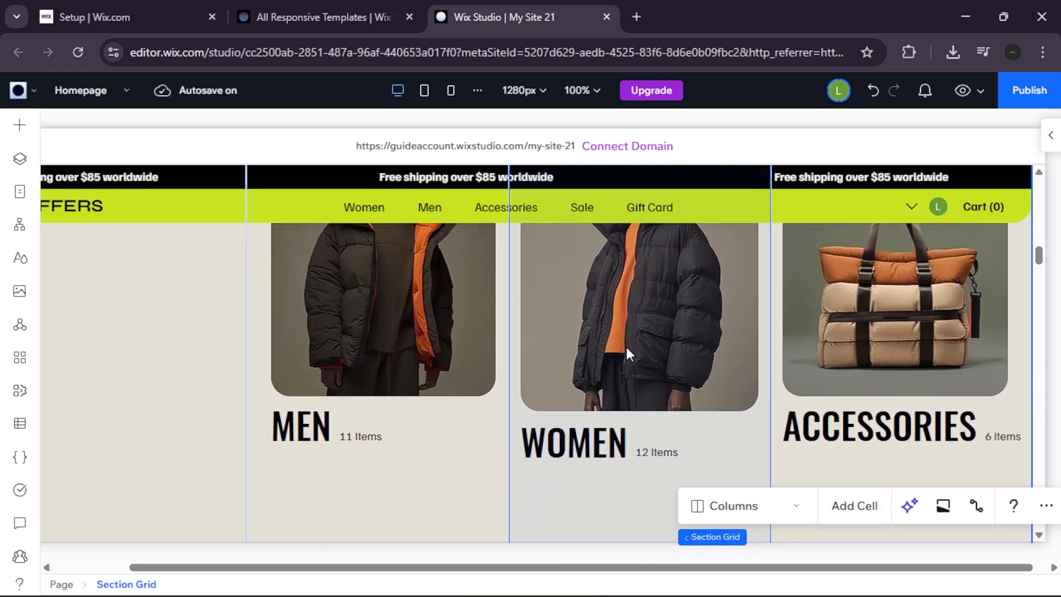
{"action": "left_click", "coordinate": [180, 352]}
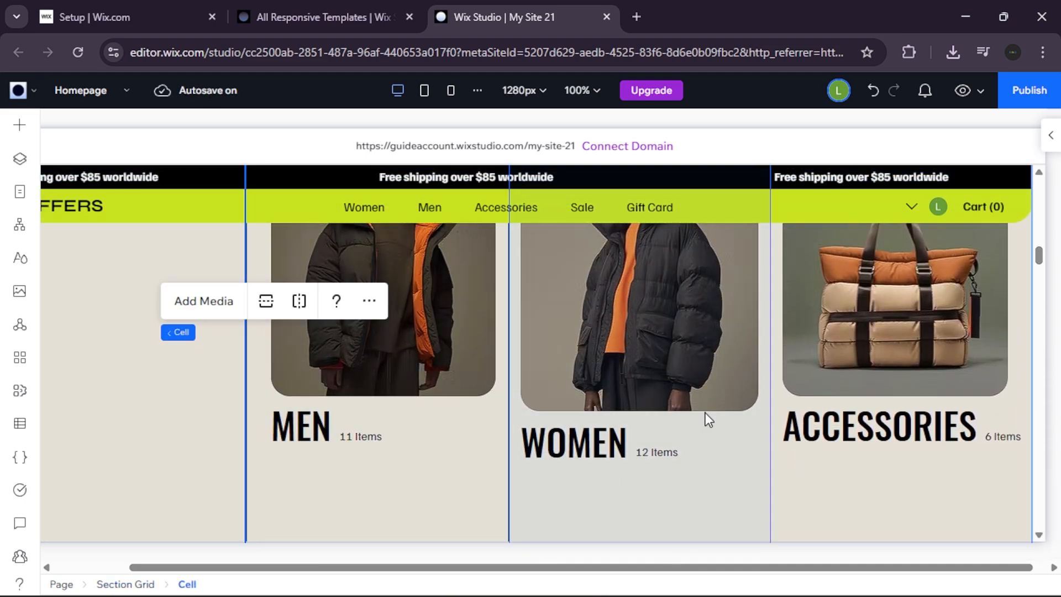
{"action": "scroll", "coordinate": [706, 418], "scroll_direction": "up", "scroll_amount": 2}
{"action": "scroll", "coordinate": [705, 415], "scroll_direction": "up", "scroll_amount": 1}
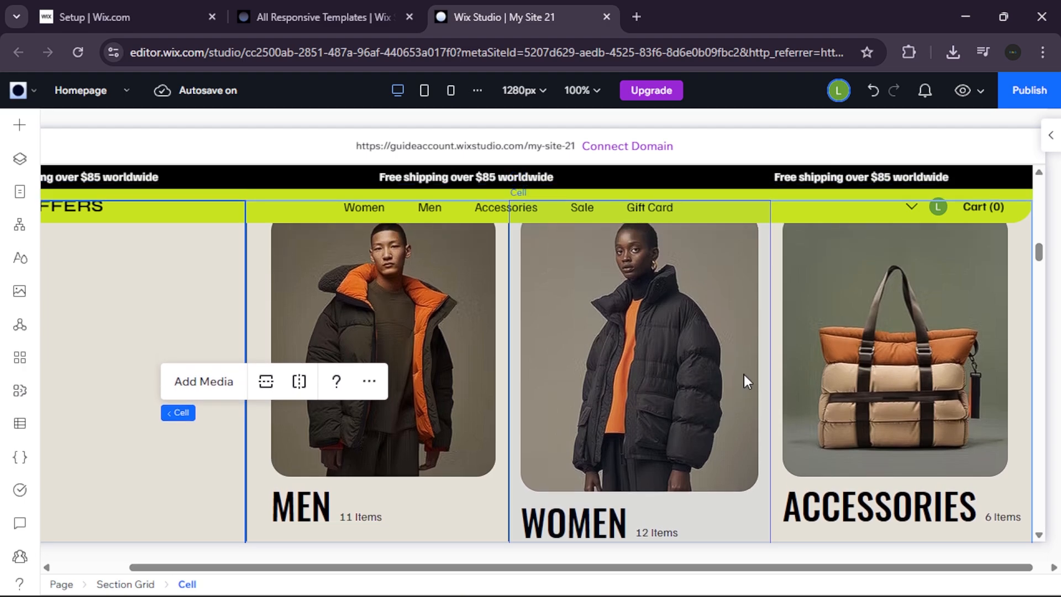